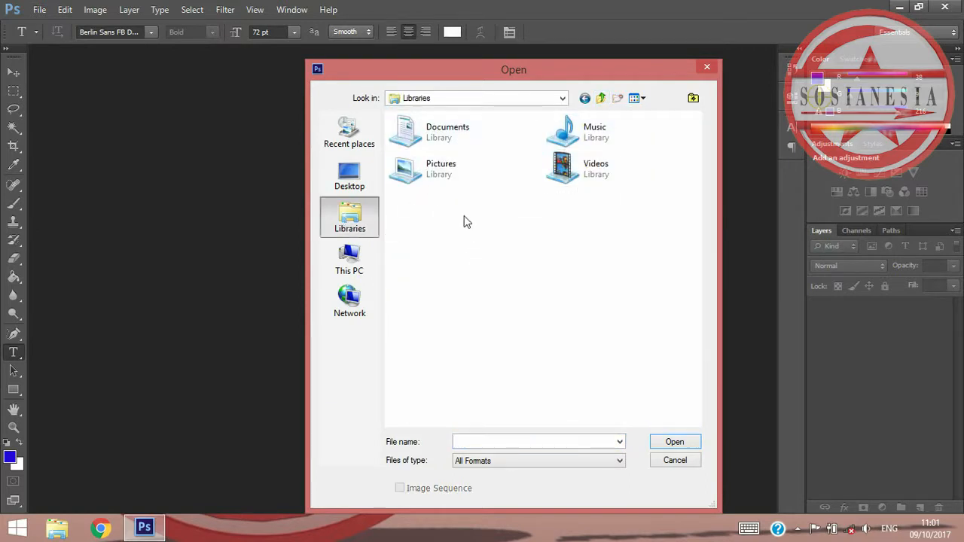
# Step: Open the photo 20150928_063452.jpg from the Pictures library
pyautogui.doubleClick(444, 167)
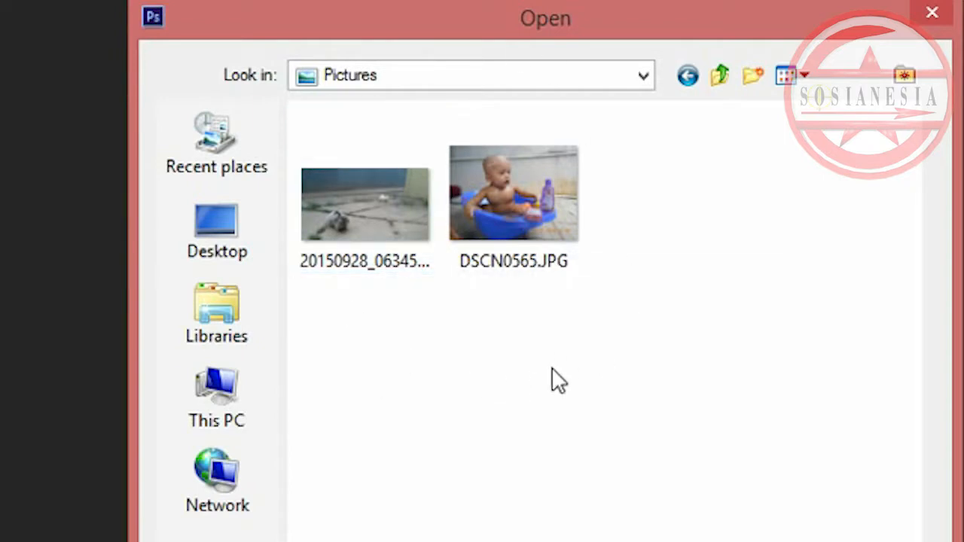
pyautogui.click(391, 229)
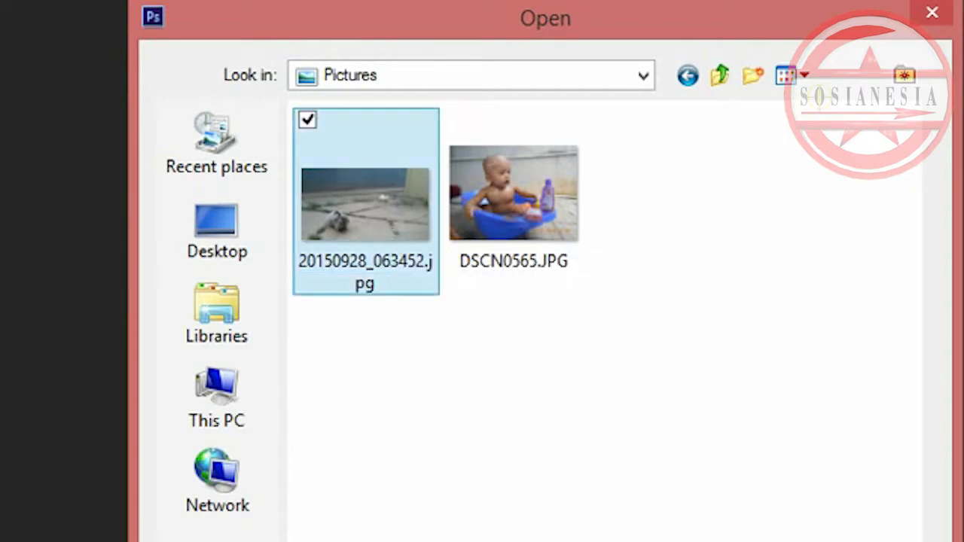
pyautogui.click(679, 438)
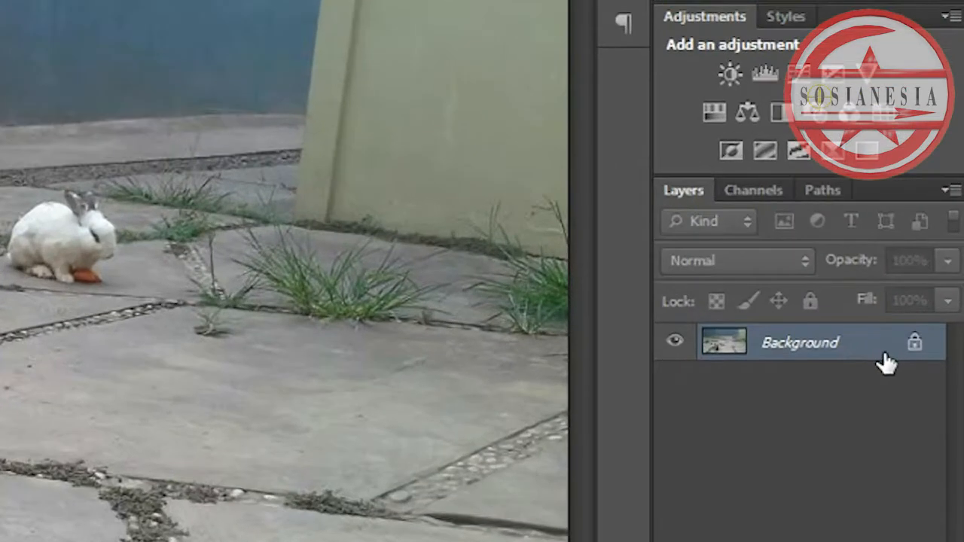
# Step: Duplicate the Background layer within the same document and delete the original locked Background layer
pyautogui.rightClick(900, 313)
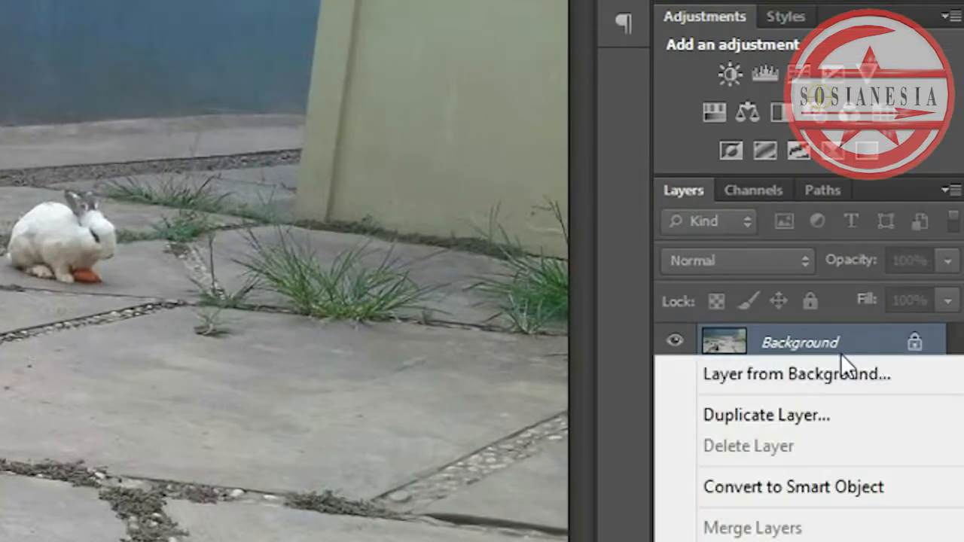
pyautogui.click(795, 413)
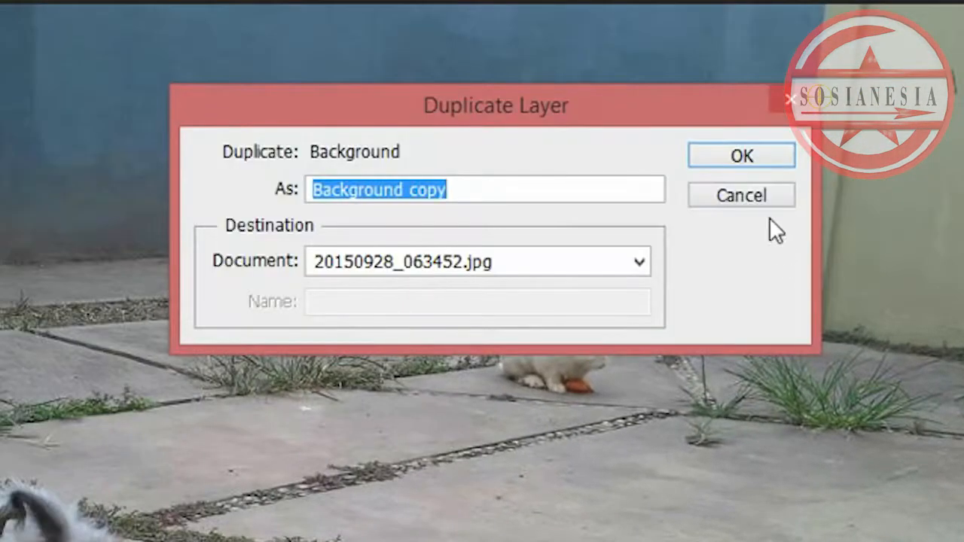
pyautogui.click(750, 158)
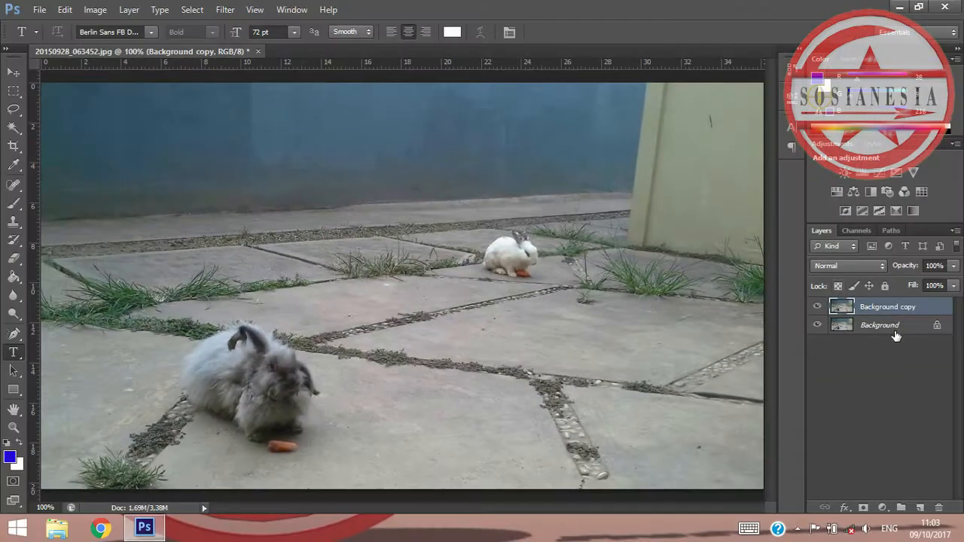
pyautogui.click(894, 332)
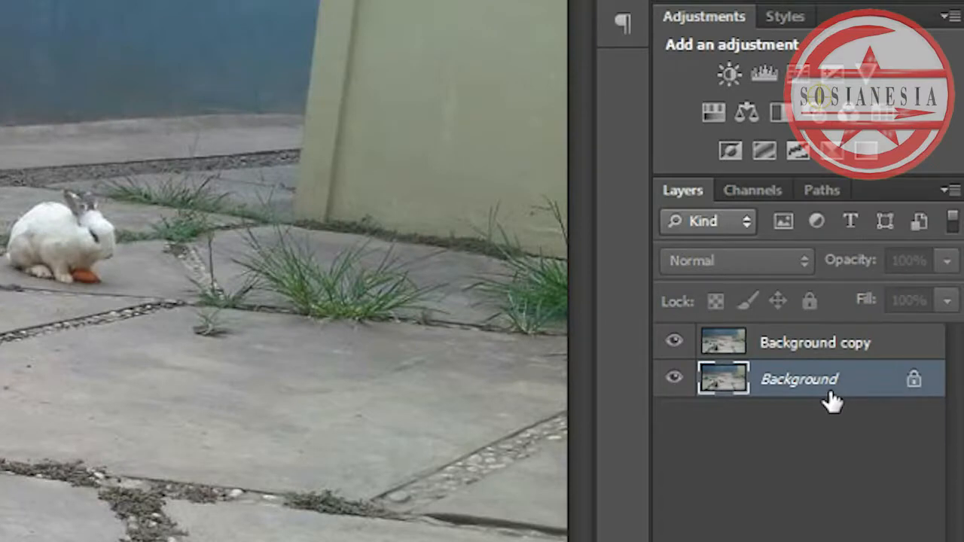
pyautogui.press('Delete')
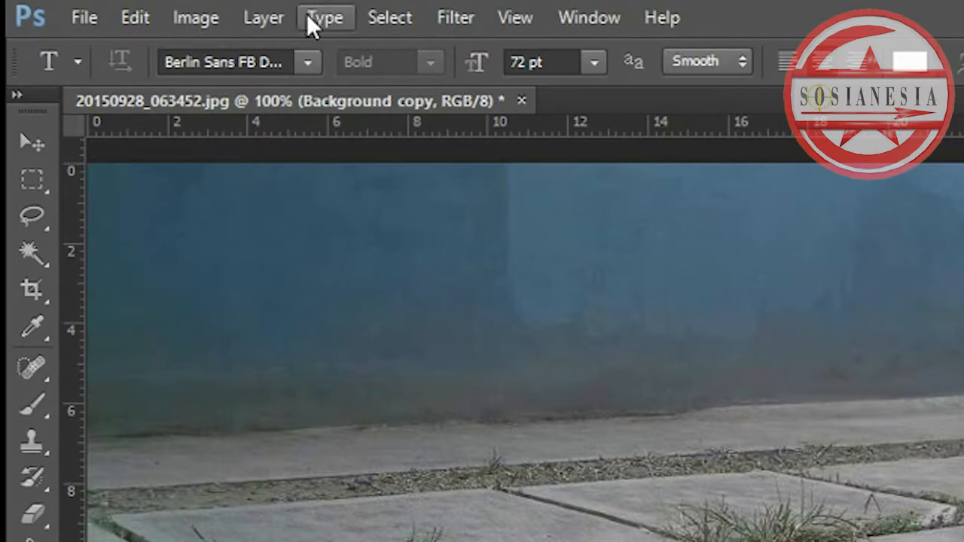
# Step: Add a Curves adjustment layer above the duplicated photo layer, keeping the default name, Normal mode and 100% opacity
pyautogui.click(272, 14)
pyautogui.click(280, 12)
pyautogui.click(280, 19)
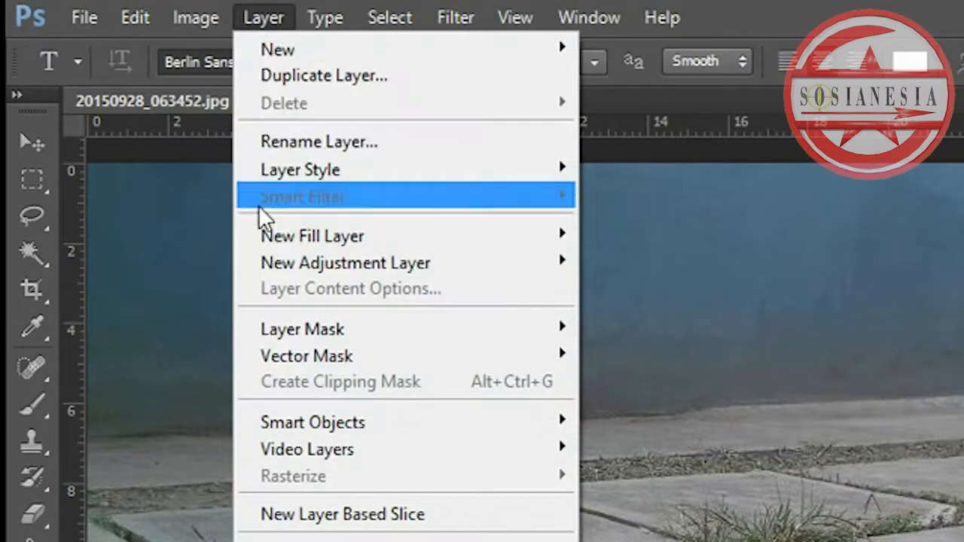
pyautogui.moveTo(316, 260)
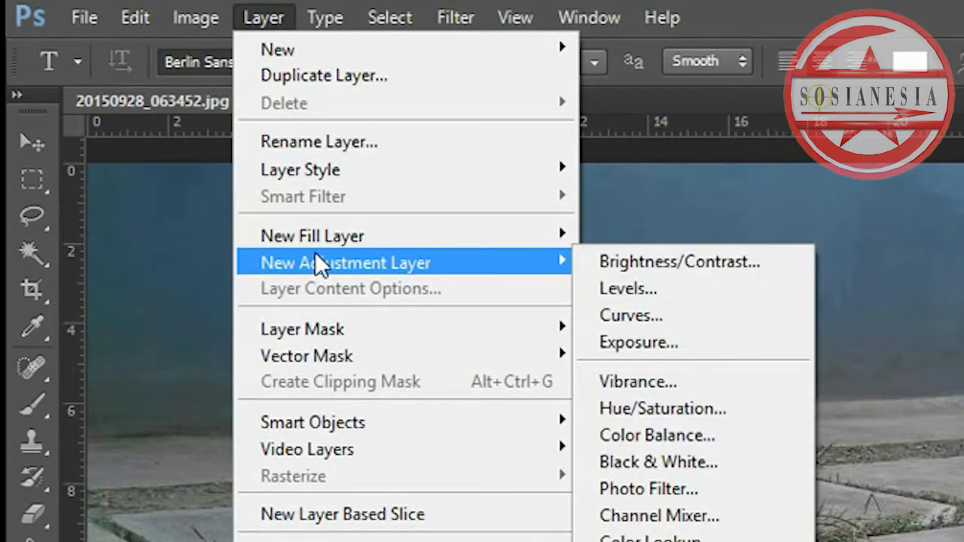
pyautogui.click(665, 317)
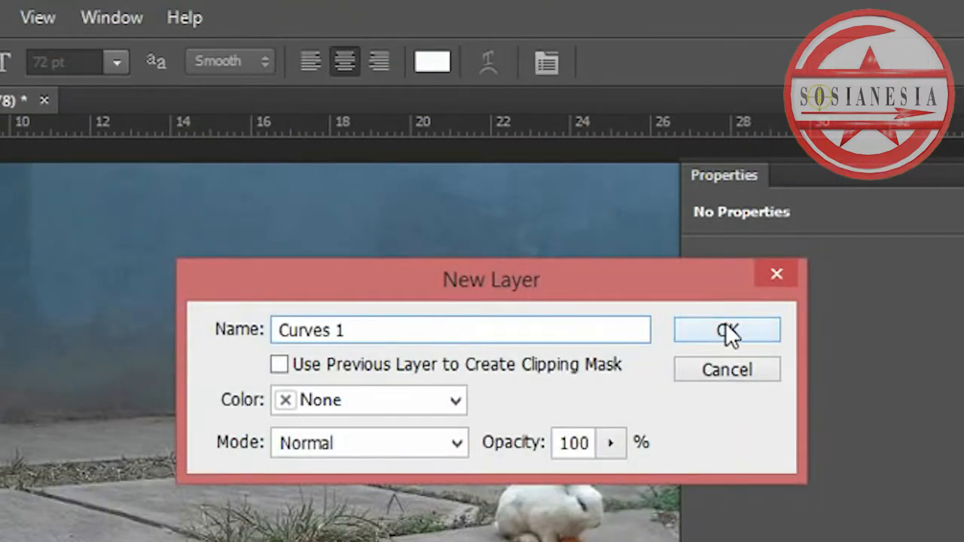
pyautogui.click(725, 330)
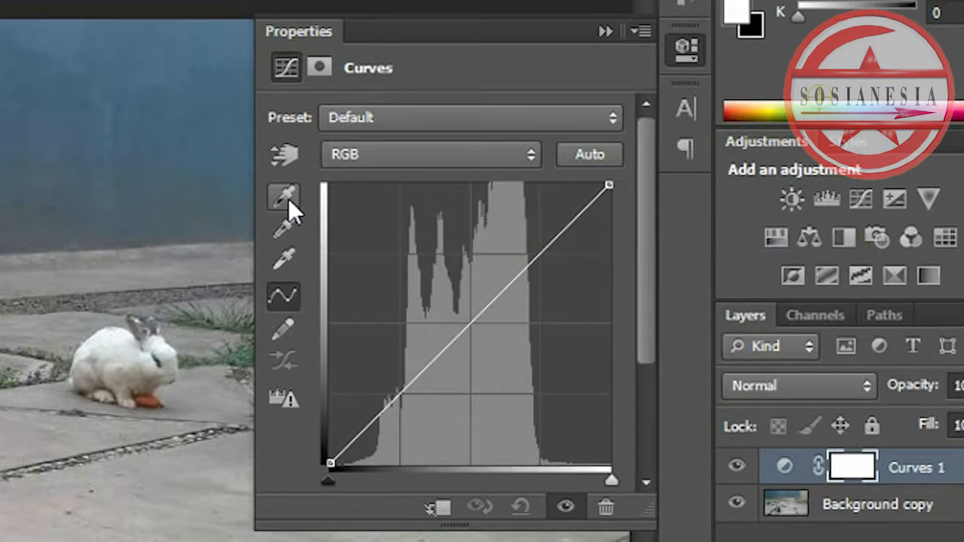
# Step: Deepen the shadows with the Curves black-point eyedropper by sampling progressively the ears and dark fur of the foreground rabbit
pyautogui.click(287, 197)
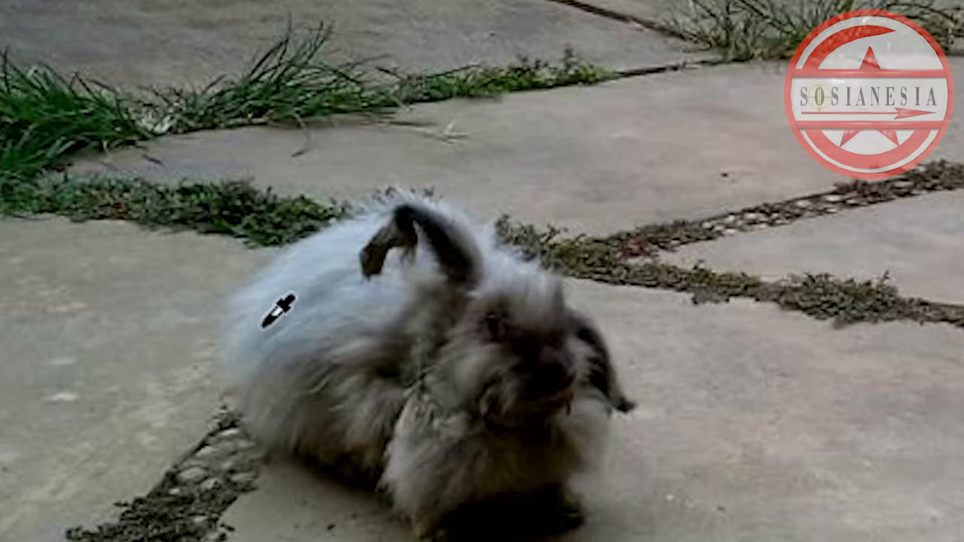
pyautogui.click(318, 289)
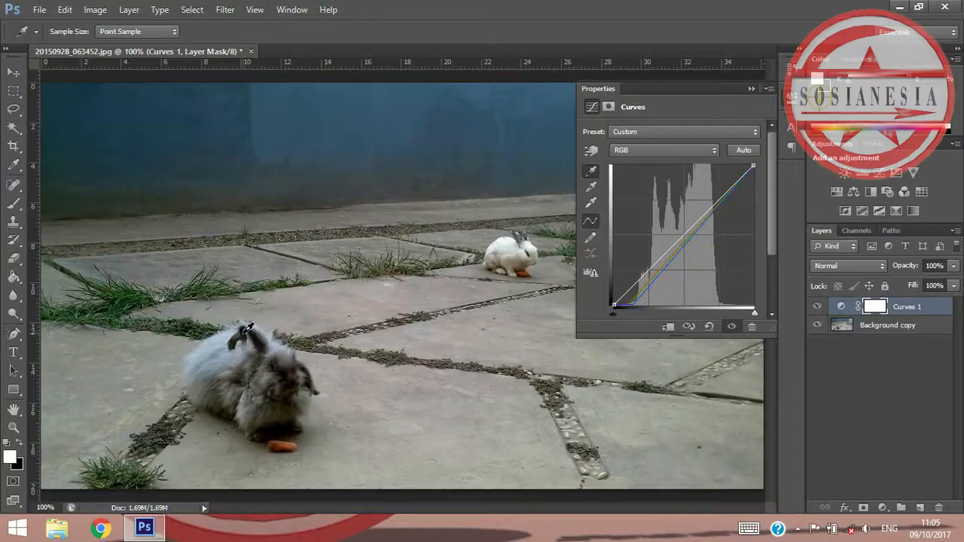
pyautogui.click(408, 226)
pyautogui.click(243, 332)
pyautogui.click(238, 340)
pyautogui.click(235, 342)
pyautogui.click(283, 366)
pyautogui.click(299, 408)
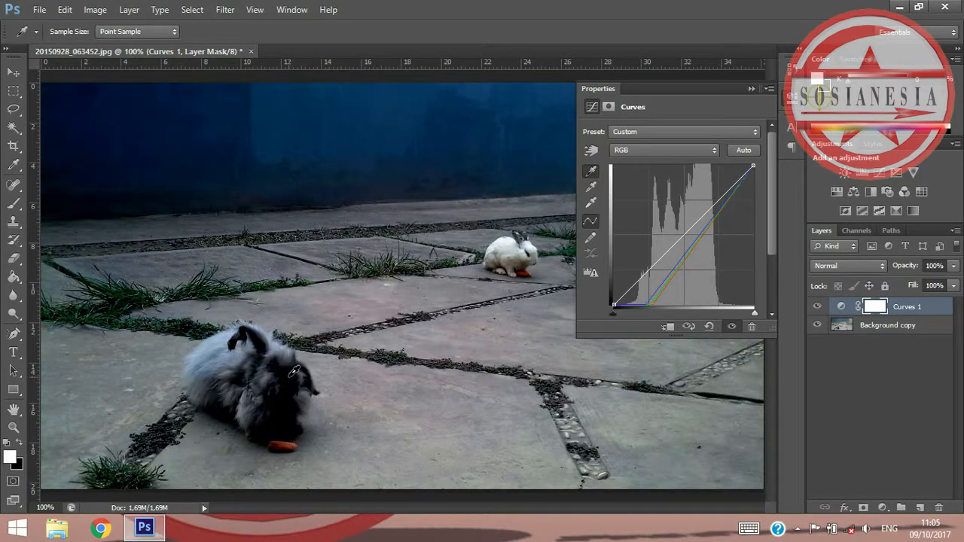
pyautogui.click(274, 354)
pyautogui.click(264, 343)
pyautogui.click(265, 347)
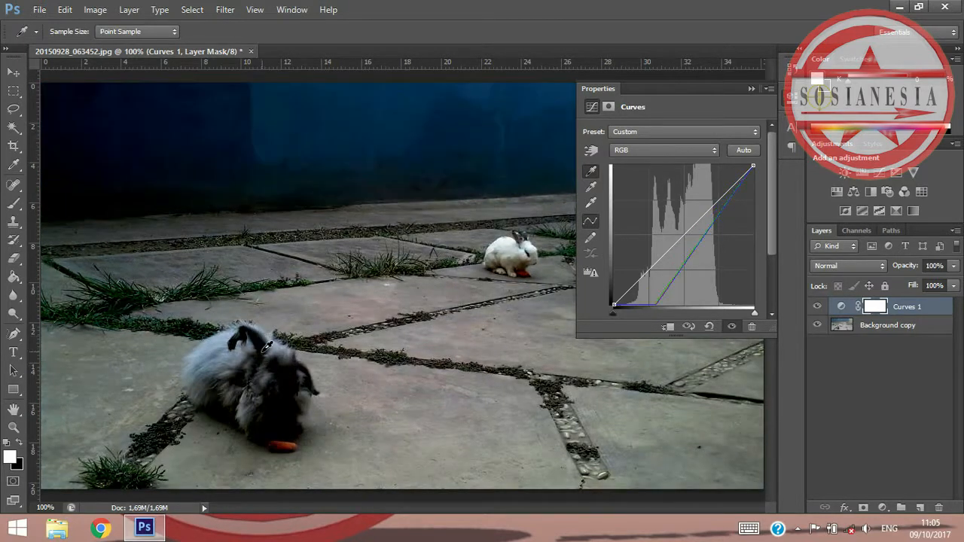
pyautogui.click(750, 88)
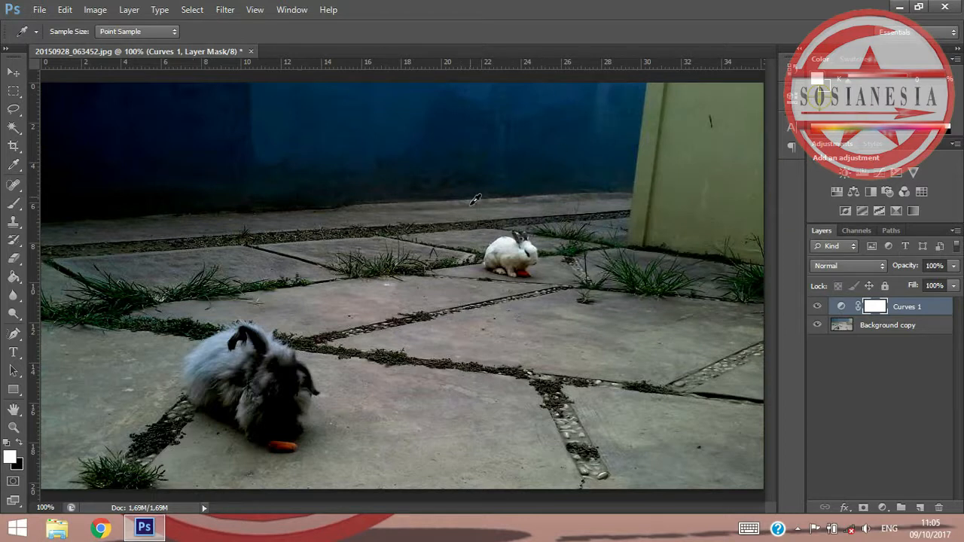
# Step: Merge the Curves 1 adjustment layer down into the Background copy layer
pyautogui.click(873, 365)
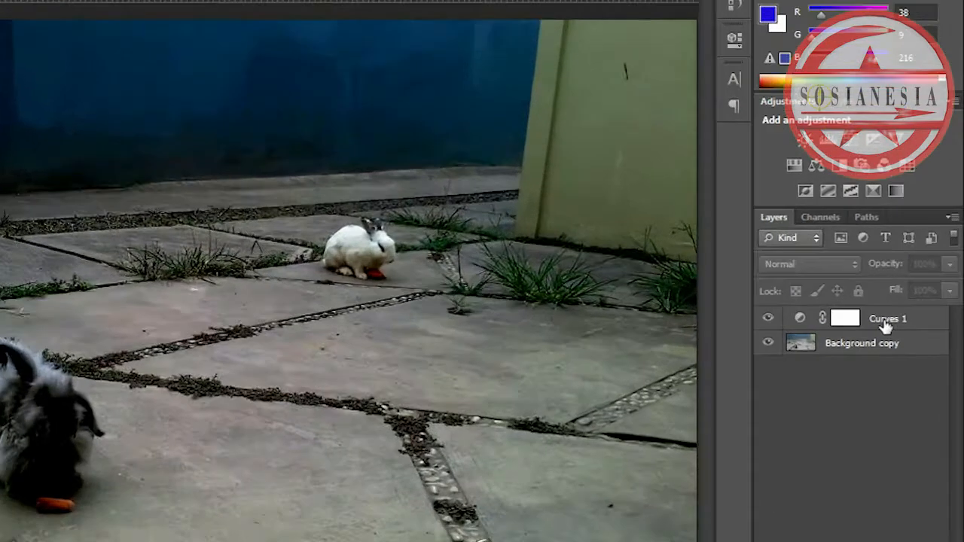
pyautogui.click(905, 311)
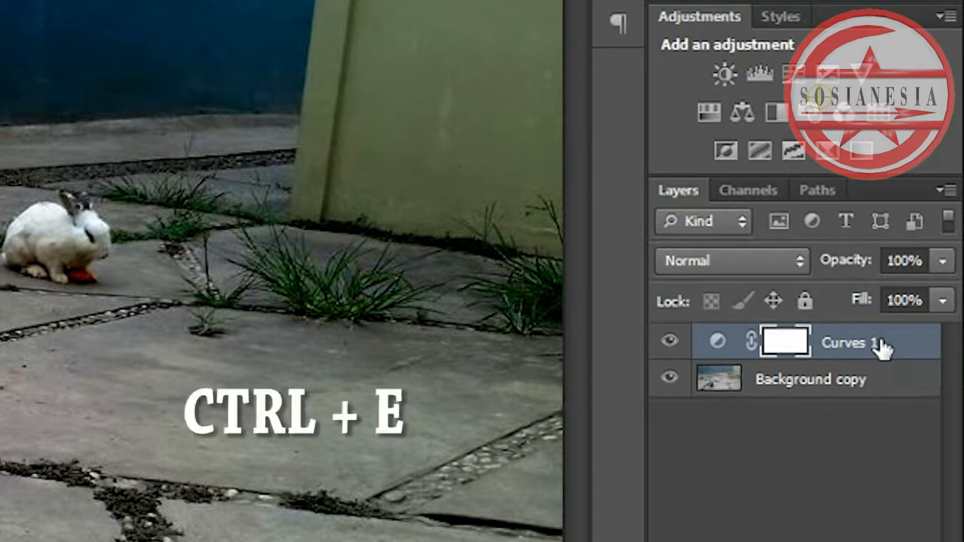
pyautogui.hotkey('ctrl', 'e')
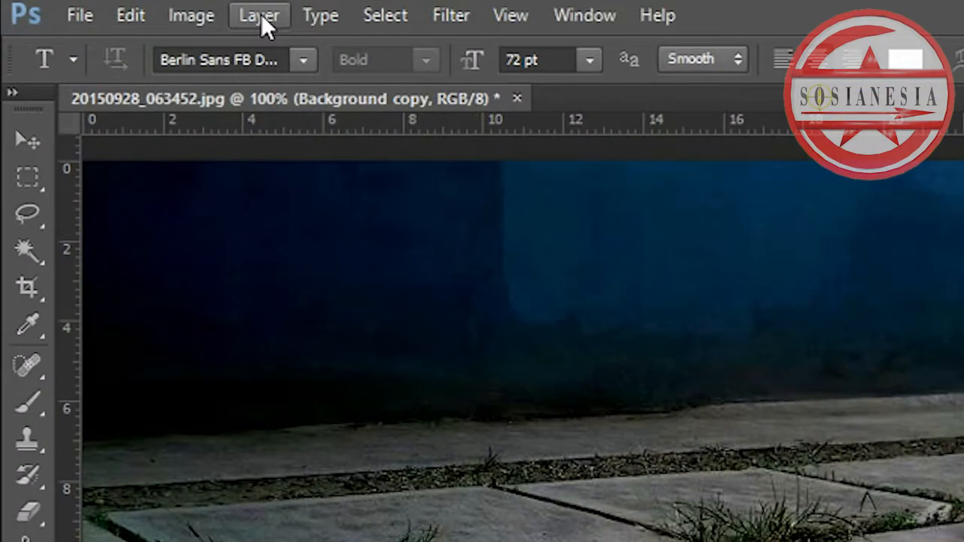
# Step: Add a Brightness/Contrast adjustment layer above the Background copy layer with the default layer options
pyautogui.click(260, 14)
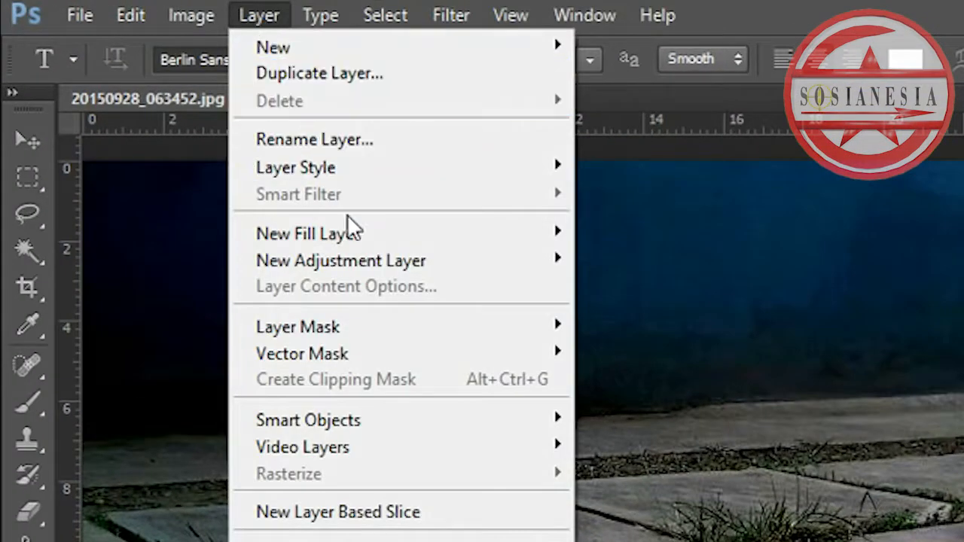
pyautogui.moveTo(369, 262)
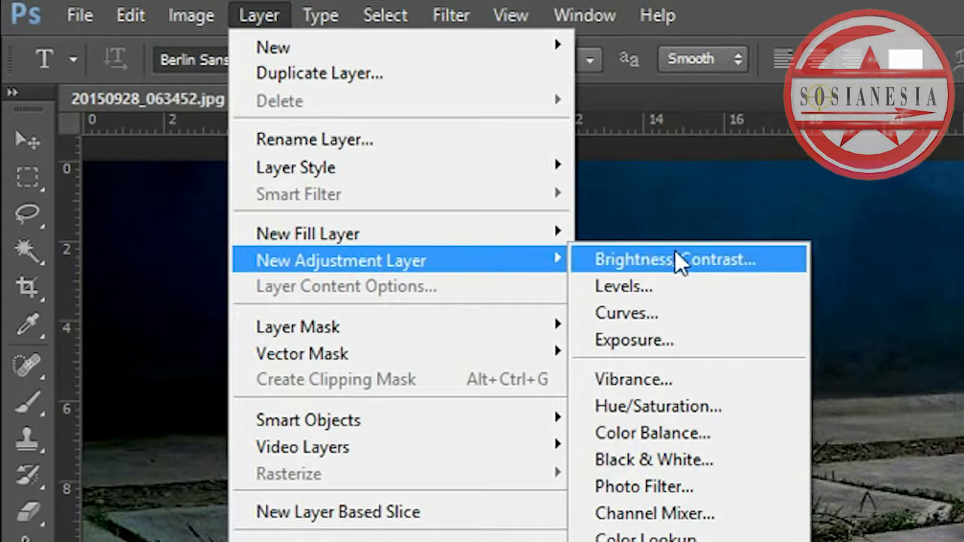
pyautogui.click(755, 258)
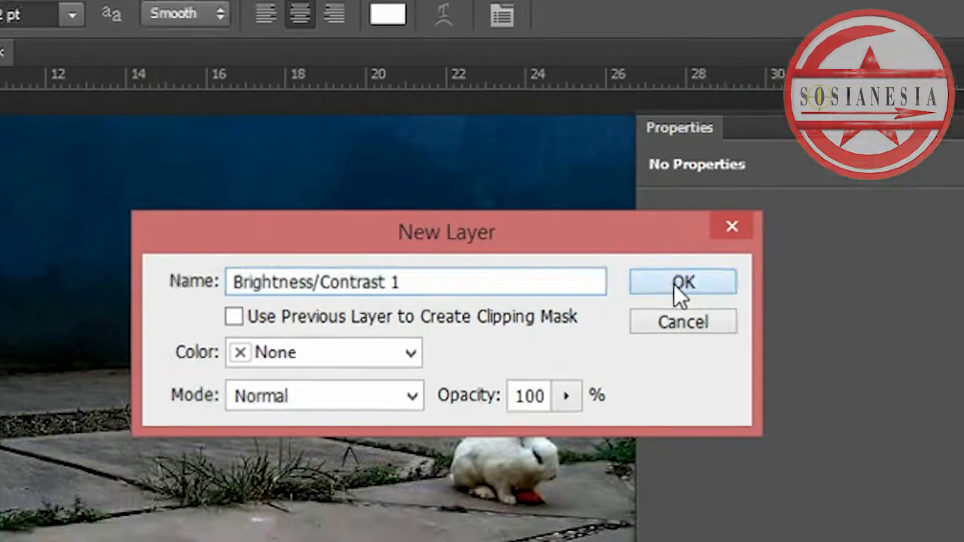
pyautogui.click(675, 283)
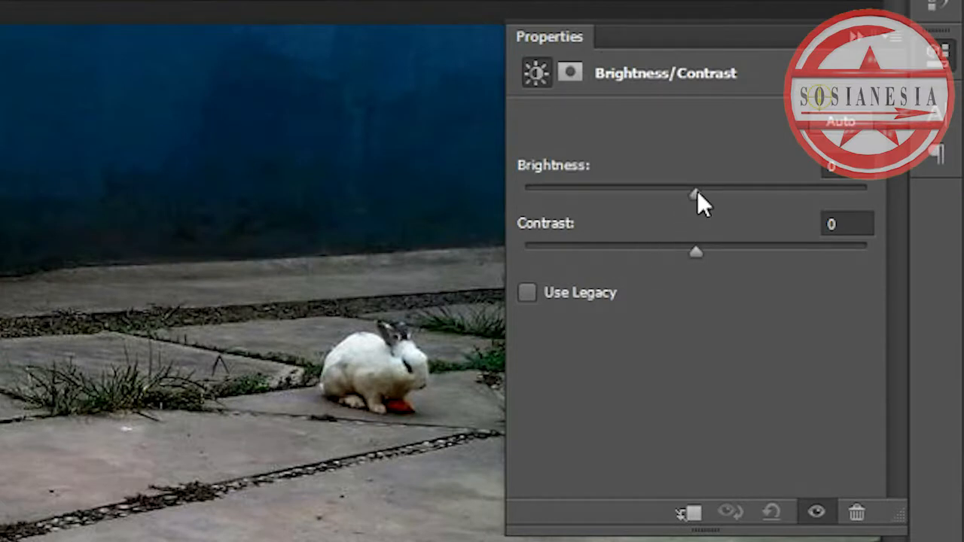
# Step: Set the brightness to 67 and merge the Brightness/Contrast layer down into the Background copy layer
pyautogui.moveTo(697, 190); pyautogui.dragTo(772, 197)
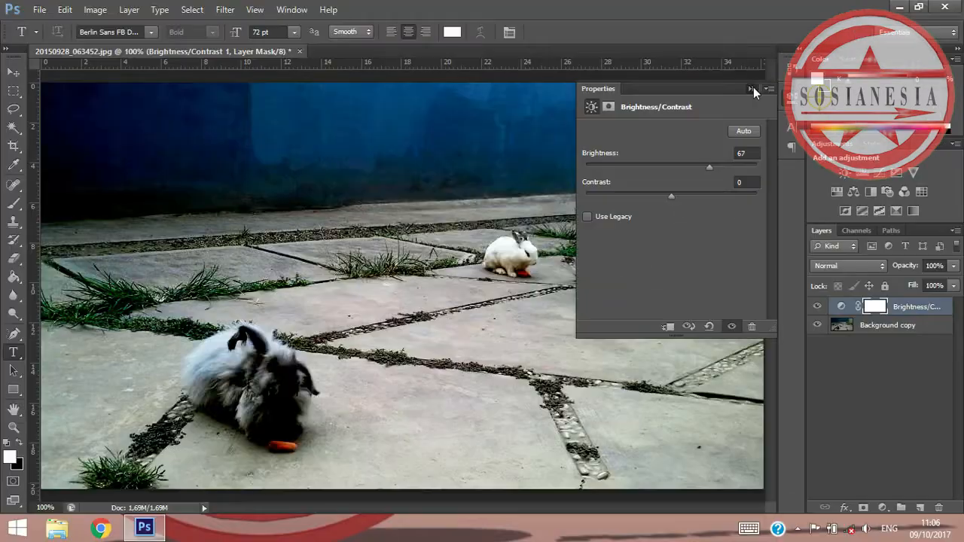
pyautogui.click(750, 88)
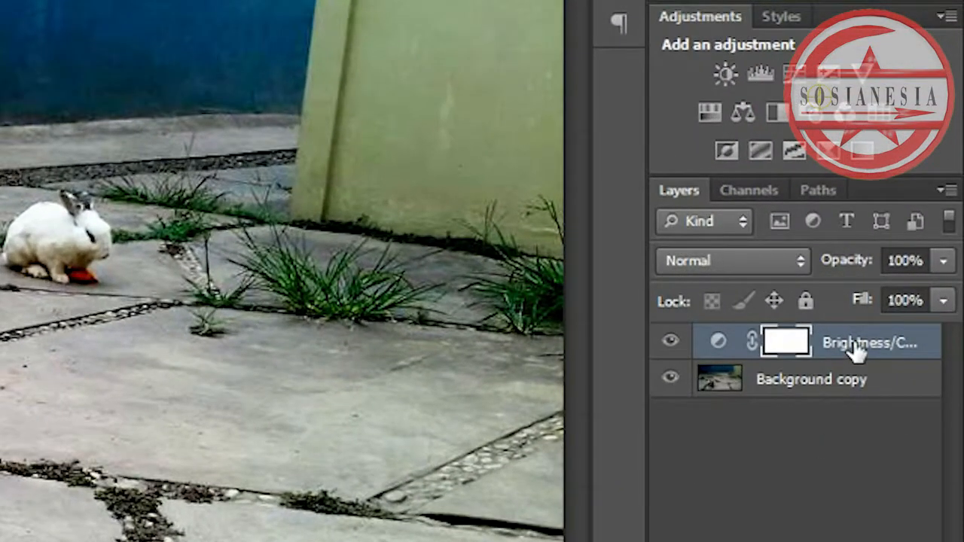
pyautogui.click(907, 307)
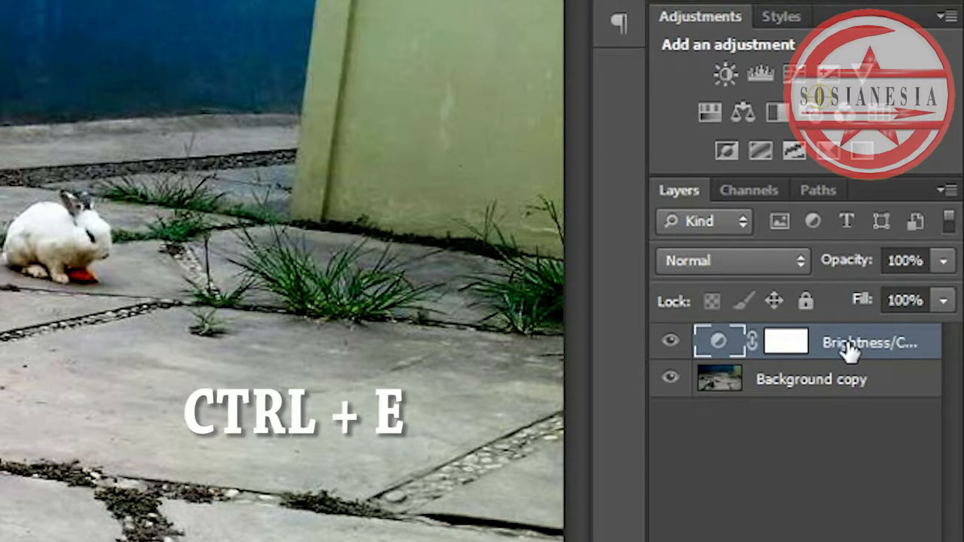
pyautogui.hotkey('ctrl', 'e')
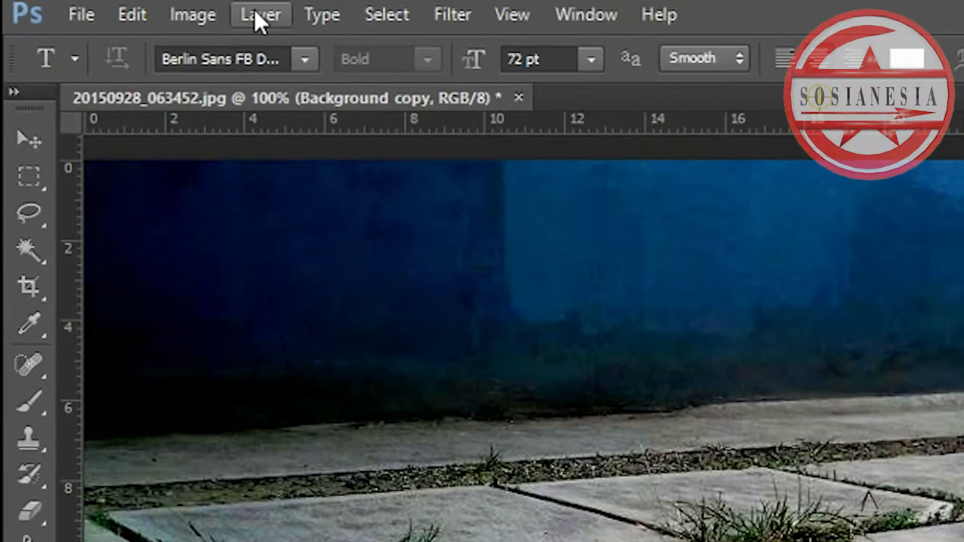
# Step: Add a Photo Filter adjustment layer above the Background copy layer with the default layer options
pyautogui.click(211, 13)
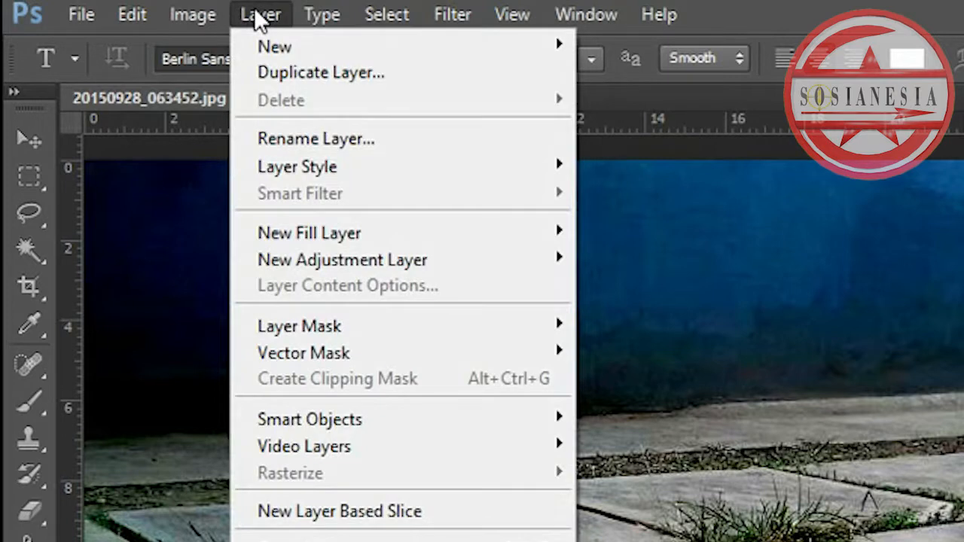
pyautogui.moveTo(340, 271)
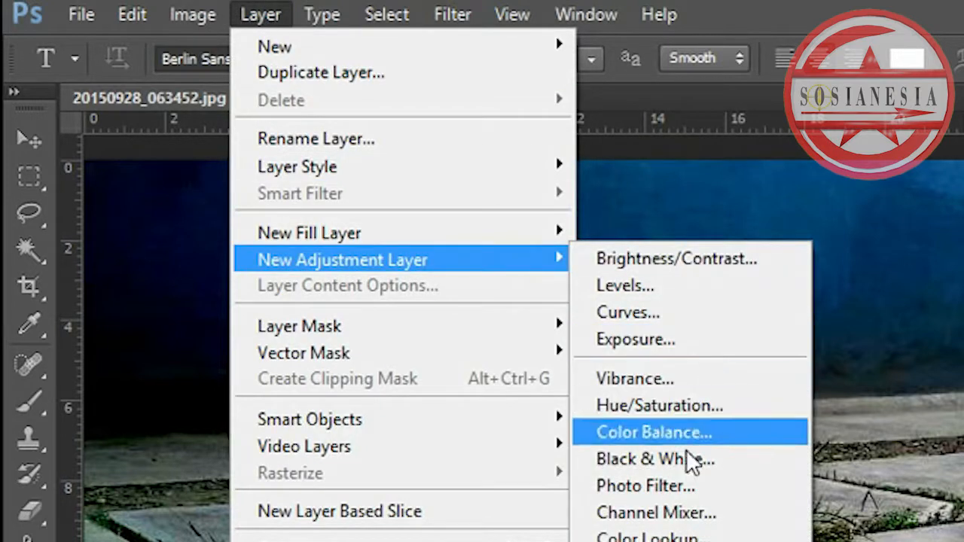
pyautogui.click(681, 485)
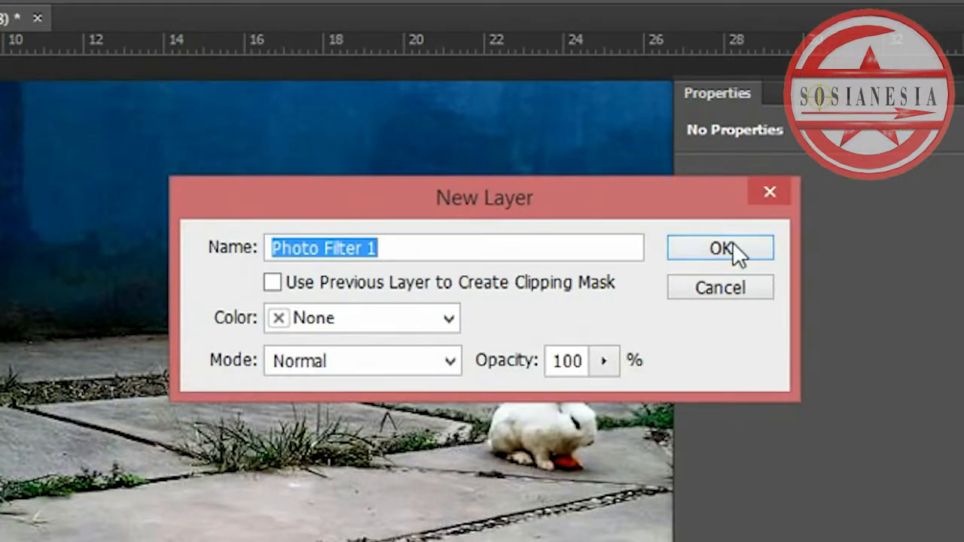
pyautogui.click(731, 244)
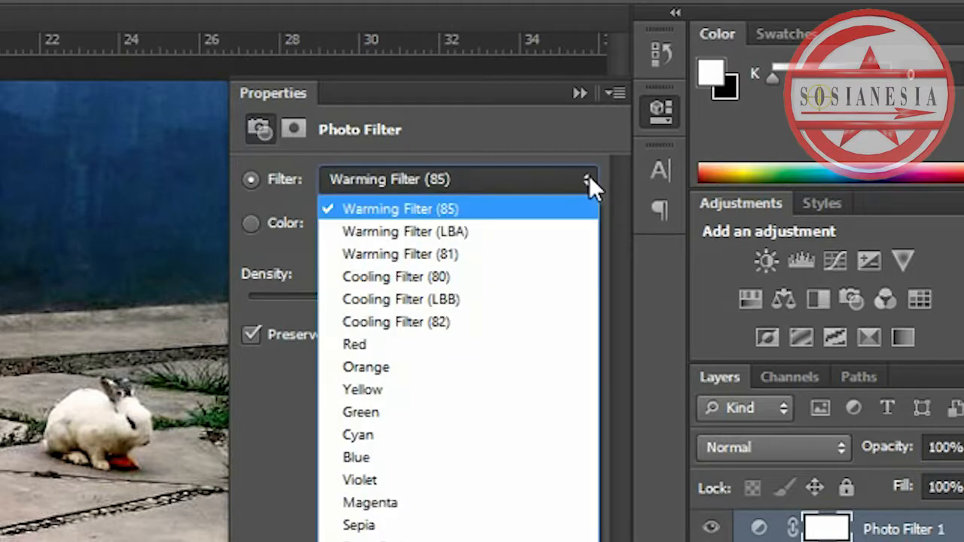
# Step: Try the Red and Warming Filter (LBA) presets on the photo filter layer, and set the filter to Cooling Filter (80)
pyautogui.click(491, 350)
pyautogui.click(542, 183)
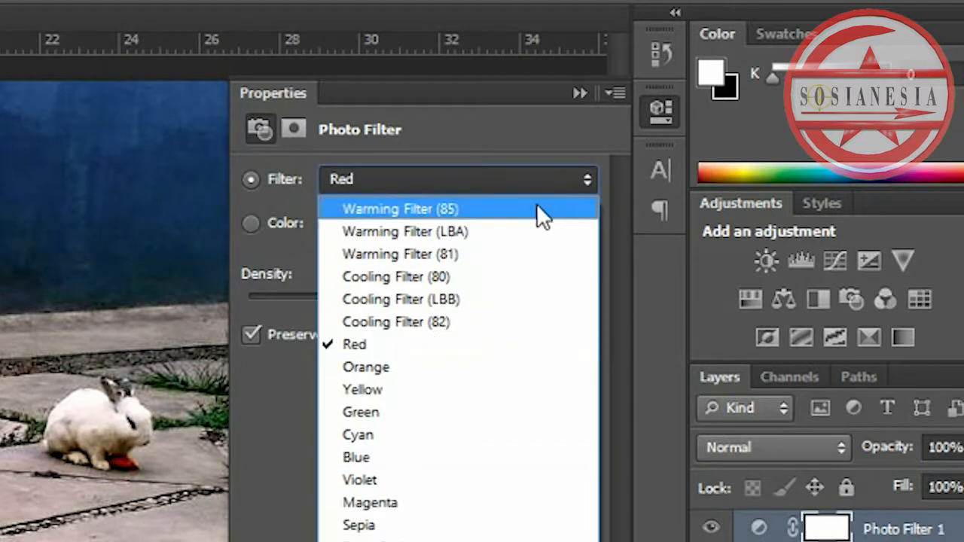
pyautogui.click(536, 204)
pyautogui.click(516, 233)
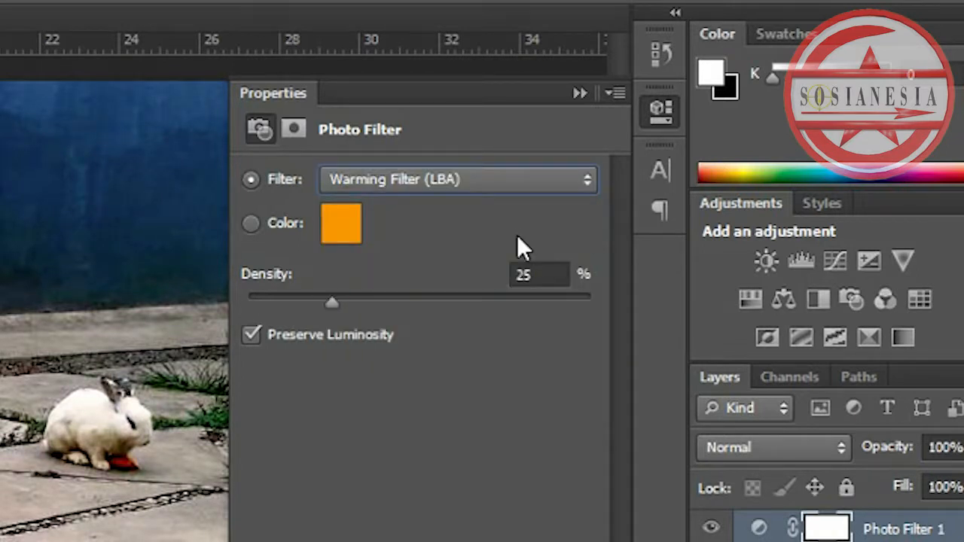
pyautogui.click(517, 188)
pyautogui.click(503, 274)
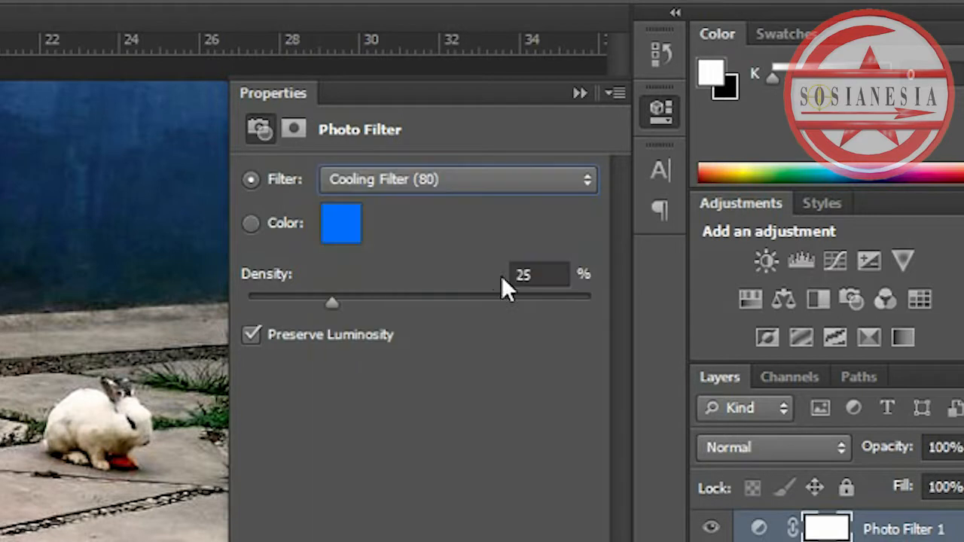
# Step: Set the photo filter to Warming Filter (85), try a density of 80%, and settle on a density of 25%
pyautogui.click(442, 177)
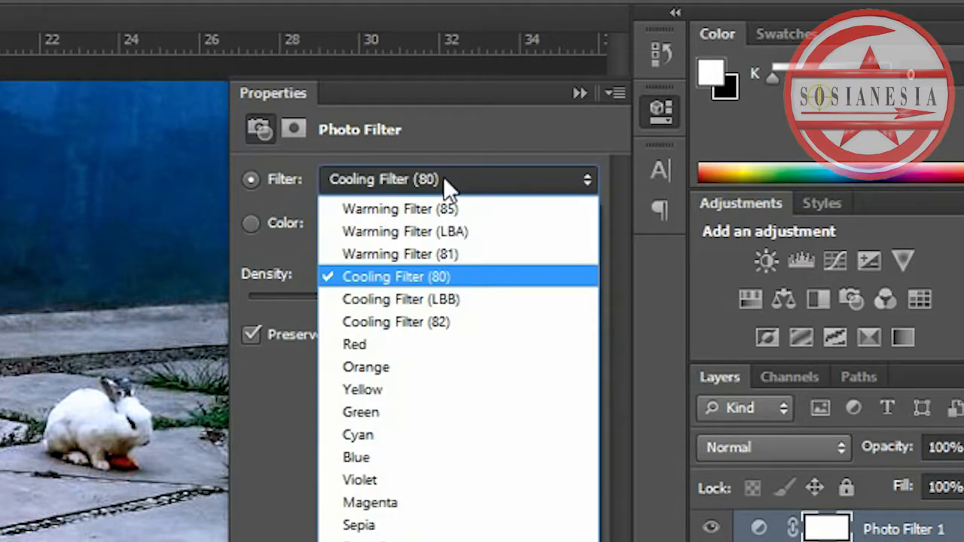
pyautogui.click(440, 210)
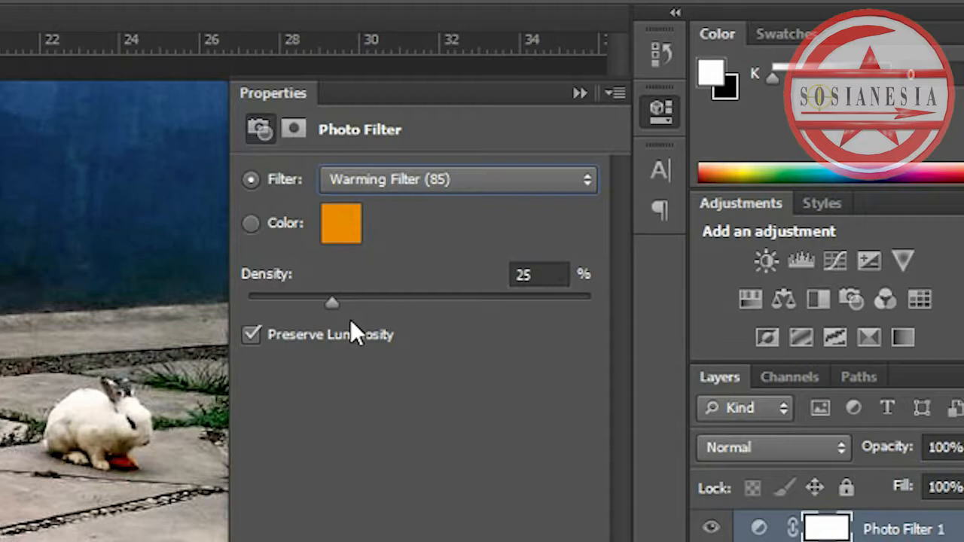
pyautogui.moveTo(332, 304); pyautogui.dragTo(443, 301)
pyautogui.moveTo(570, 301)
pyautogui.mouseDown()
pyautogui.moveTo(650, 308)
pyautogui.moveTo(581, 311)
pyautogui.mouseUp()
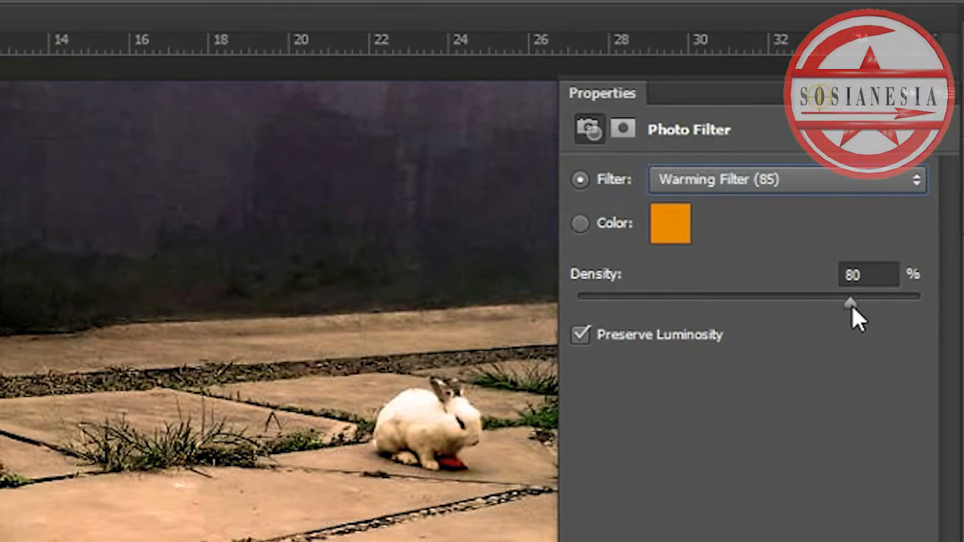
pyautogui.moveTo(802, 310); pyautogui.dragTo(676, 311)
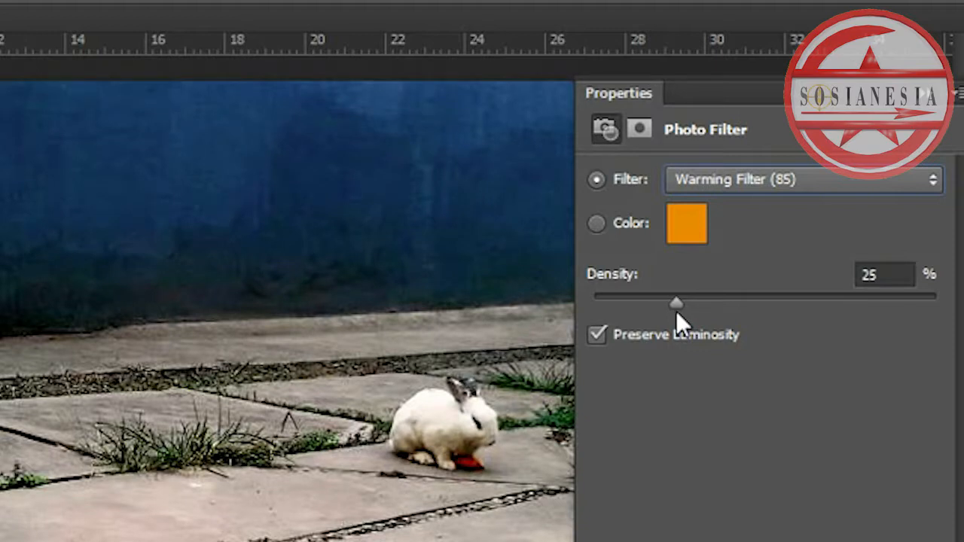
# Step: Select the Photo Filter 1 layer and merge it down into the Background copy layer
pyautogui.click(924, 91)
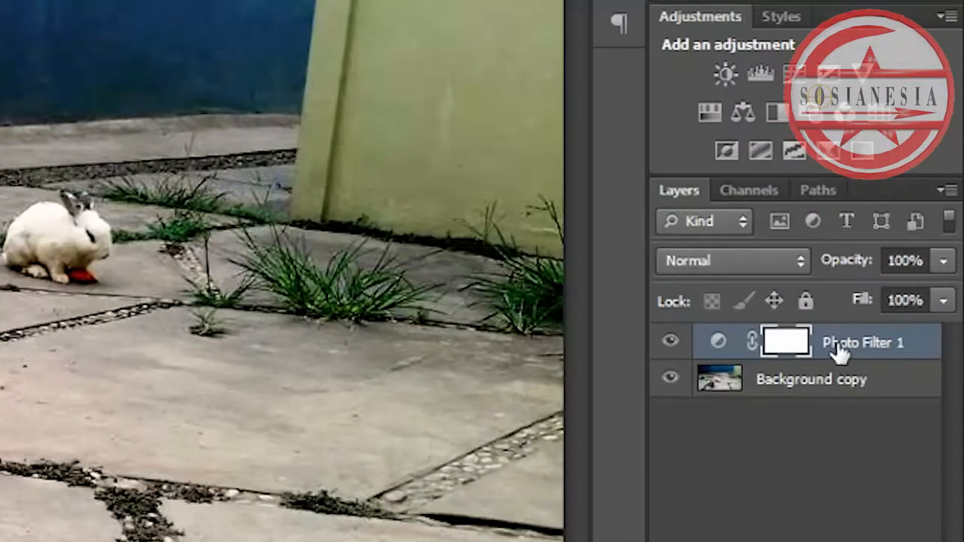
pyautogui.click(900, 309)
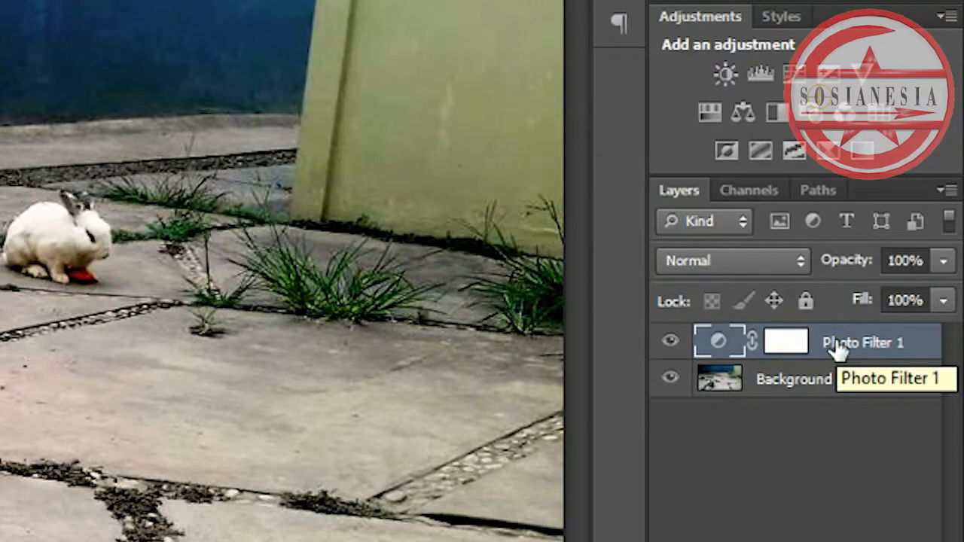
pyautogui.hotkey('ctrl', 'e')
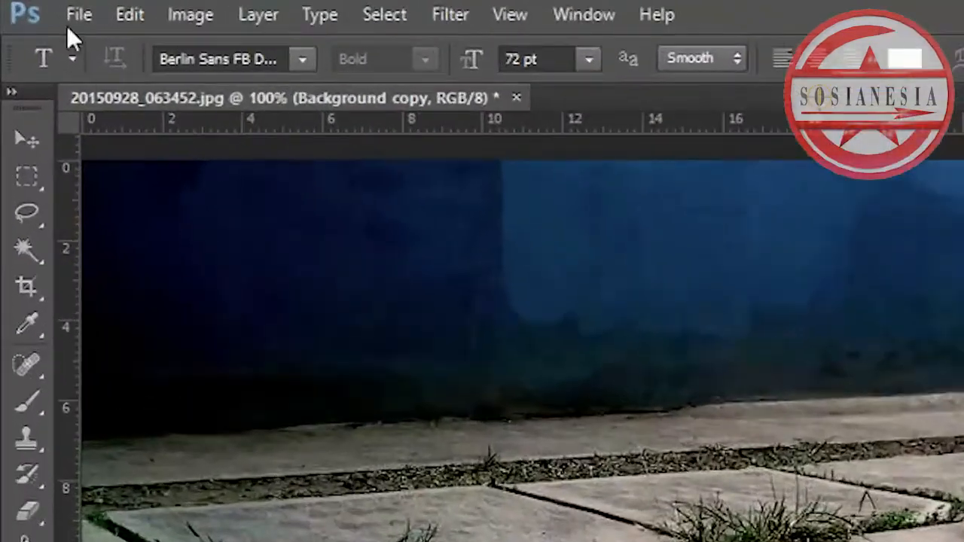
# Step: Save the image as a JPEG copy named 20150928_063452a with quality 12 (Maximum) and Baseline Optimized
pyautogui.click(57, 11)
pyautogui.click(143, 350)
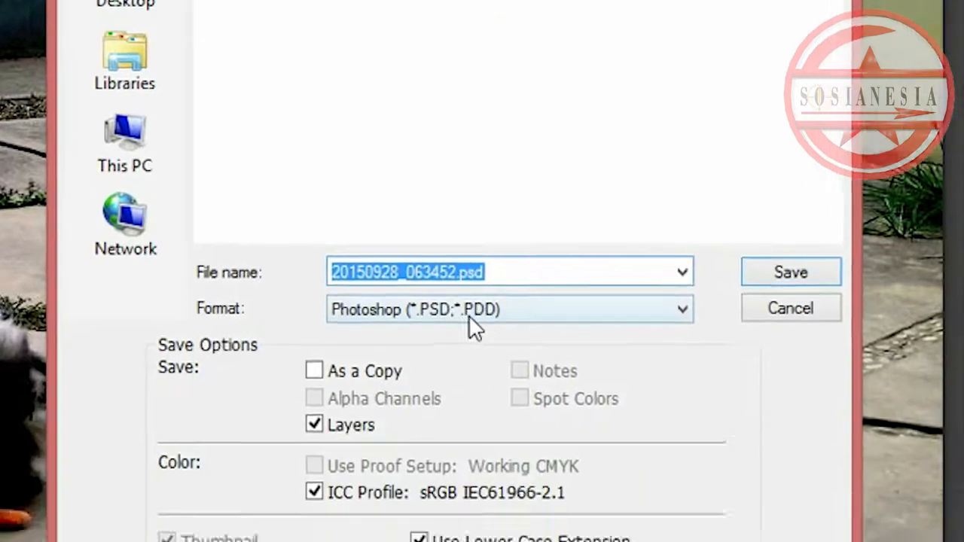
pyautogui.click(468, 315)
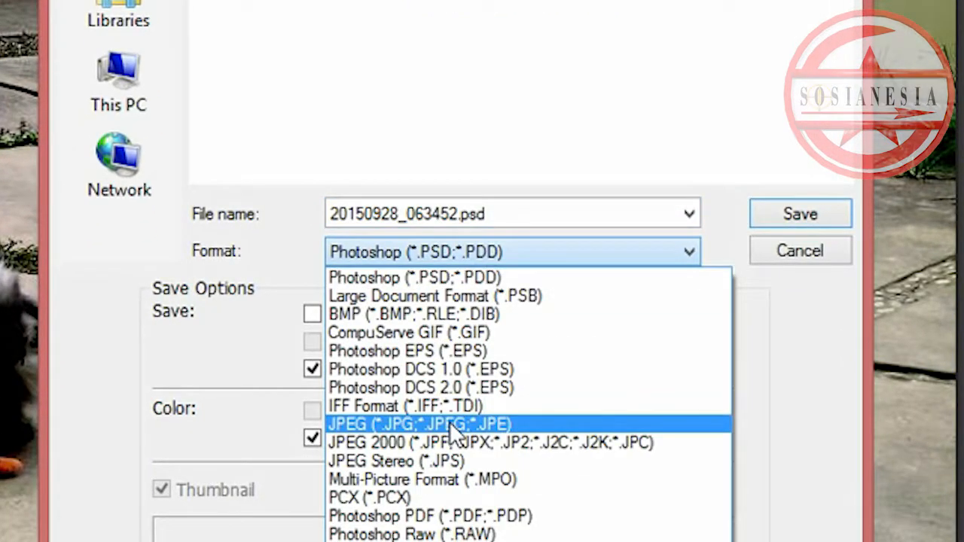
pyautogui.click(451, 425)
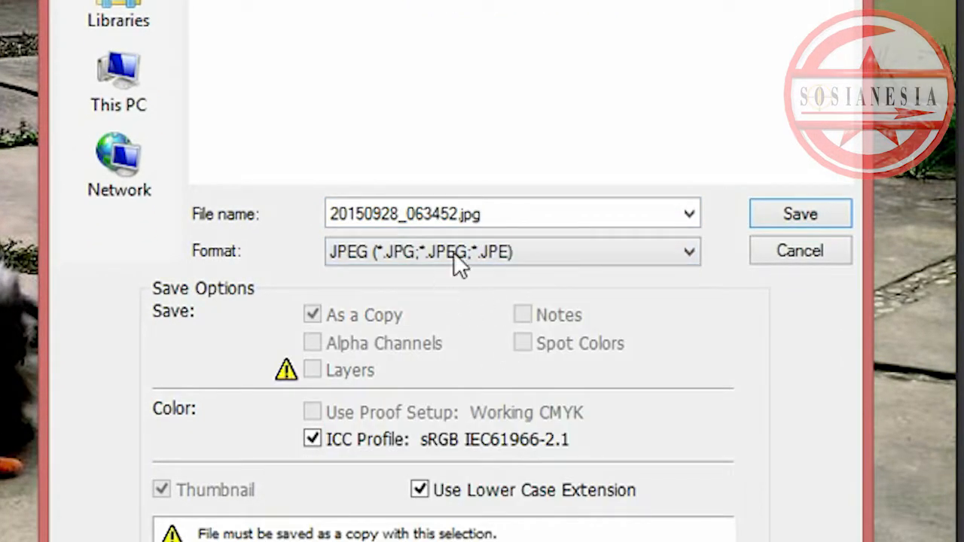
pyautogui.click(497, 214)
pyautogui.moveTo(493, 214); pyautogui.dragTo(457, 217)
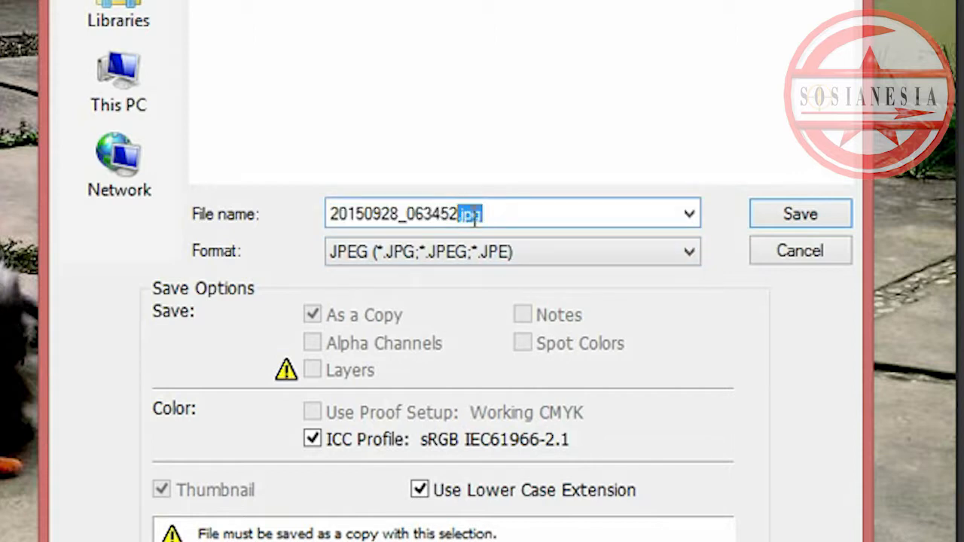
pyautogui.write('a')
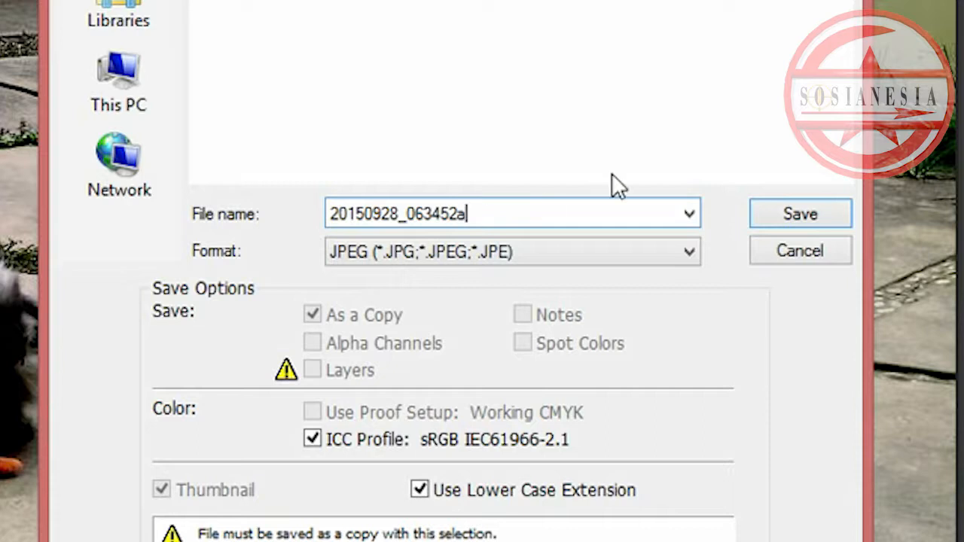
pyautogui.click(815, 206)
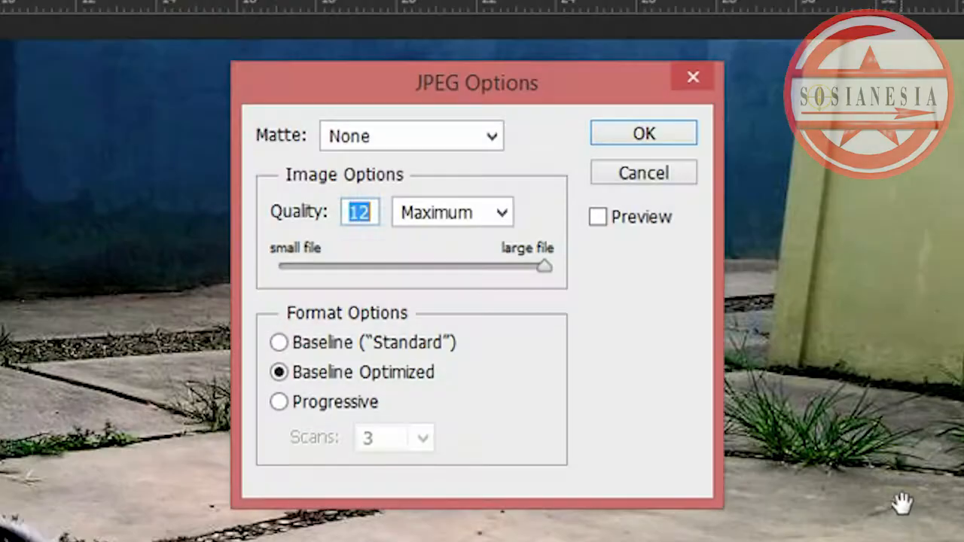
pyautogui.click(676, 126)
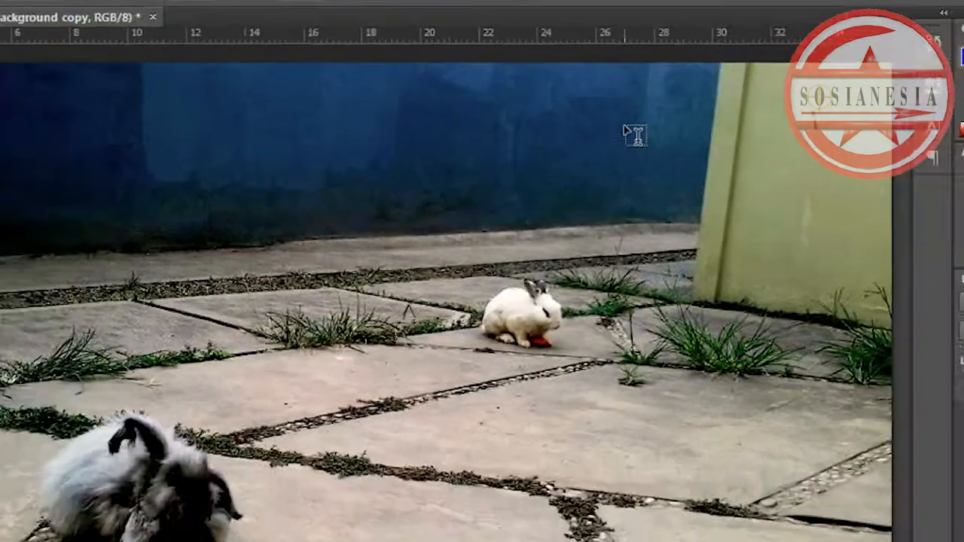
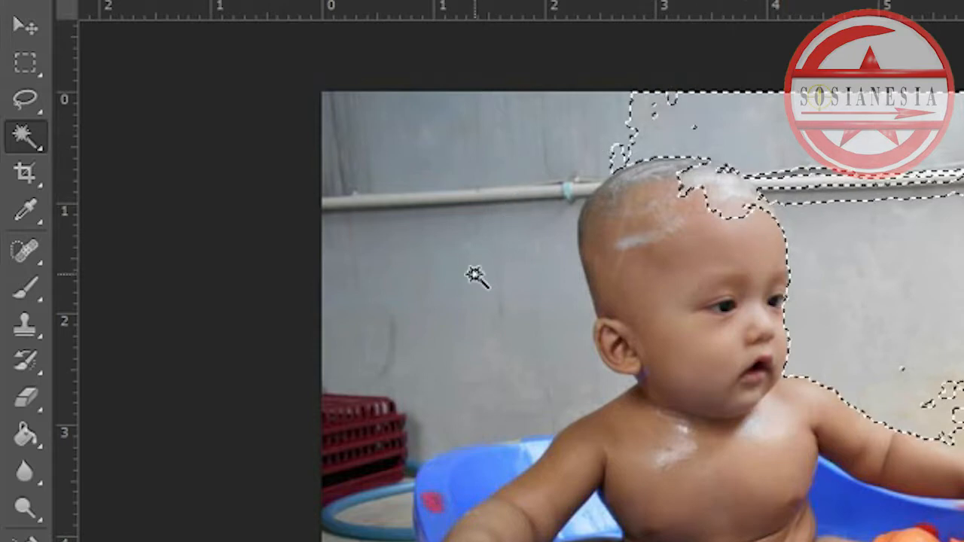
# Step: Add the grey wall behind the baby's head to the Magic Wand selection and switch to the freehand Lasso tool
pyautogui.click(476, 275)
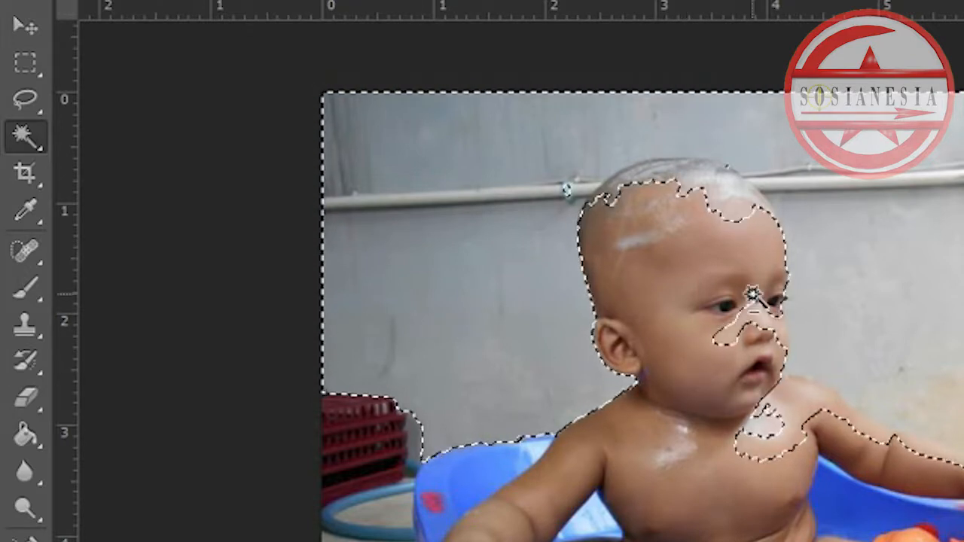
pyautogui.keyDown('alt'); pyautogui.click(31, 96); pyautogui.keyUp('alt')
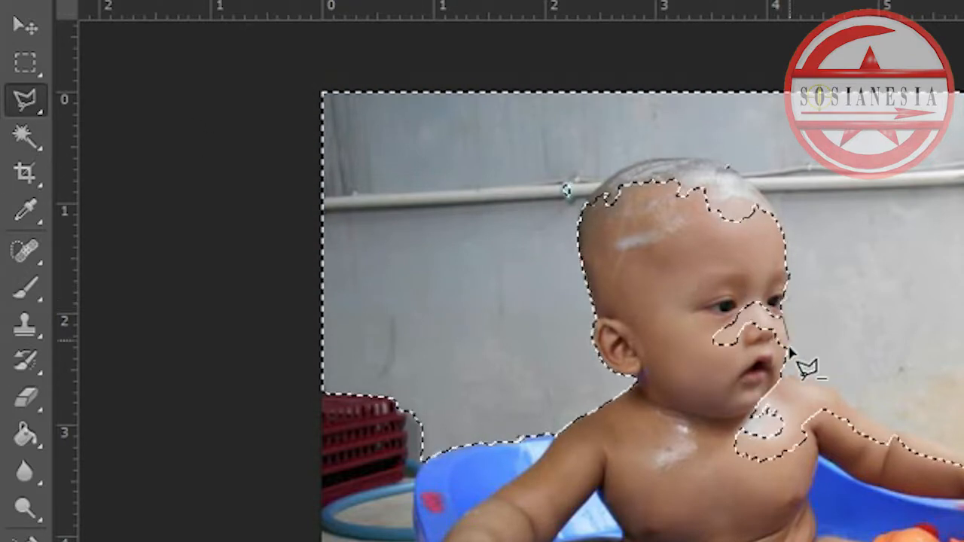
pyautogui.rightClick(25, 98)
pyautogui.click(146, 95)
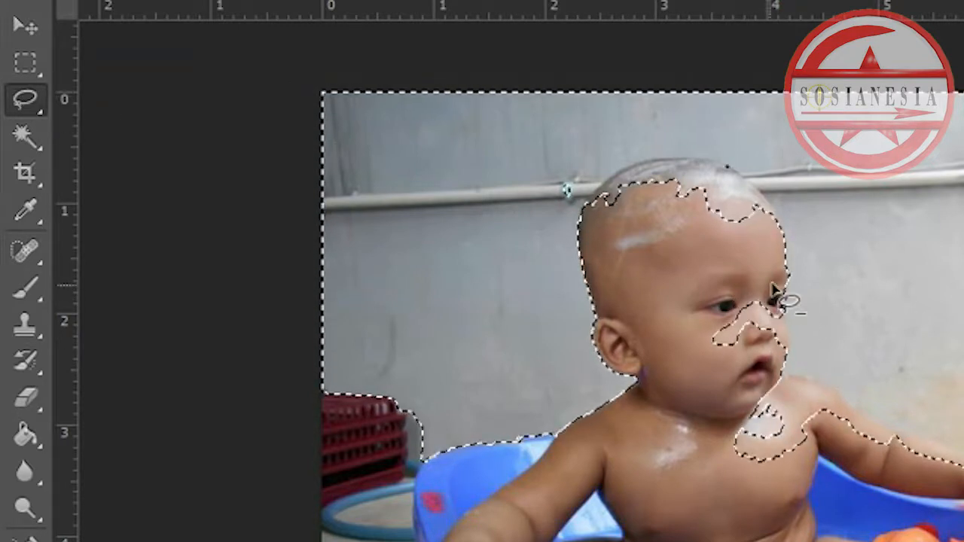
# Step: Subtract the baby's nose and cheek from the wall selection so its edge follows the face profile down to the chin
pyautogui.moveTo(773, 388); pyautogui.dragTo(781, 308)
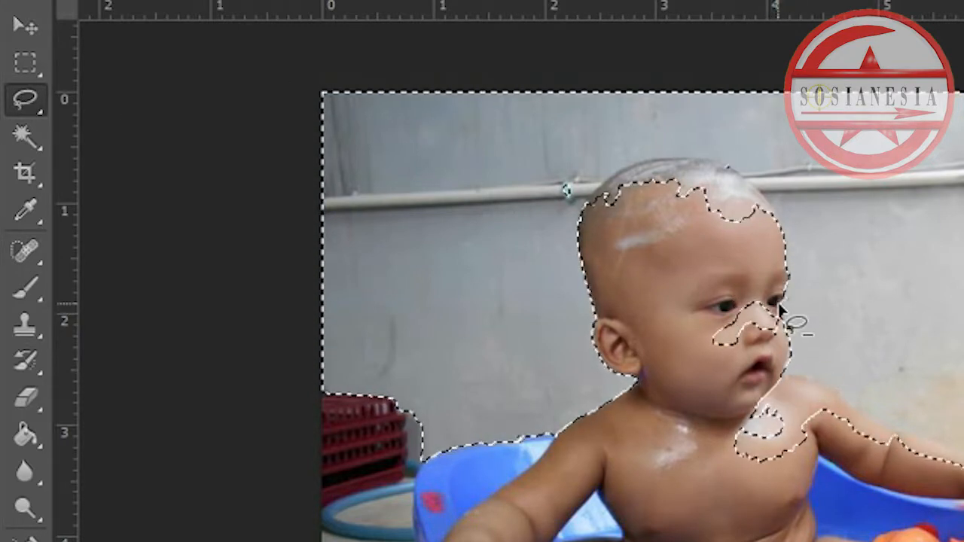
pyautogui.scroll(3, 818, 310)
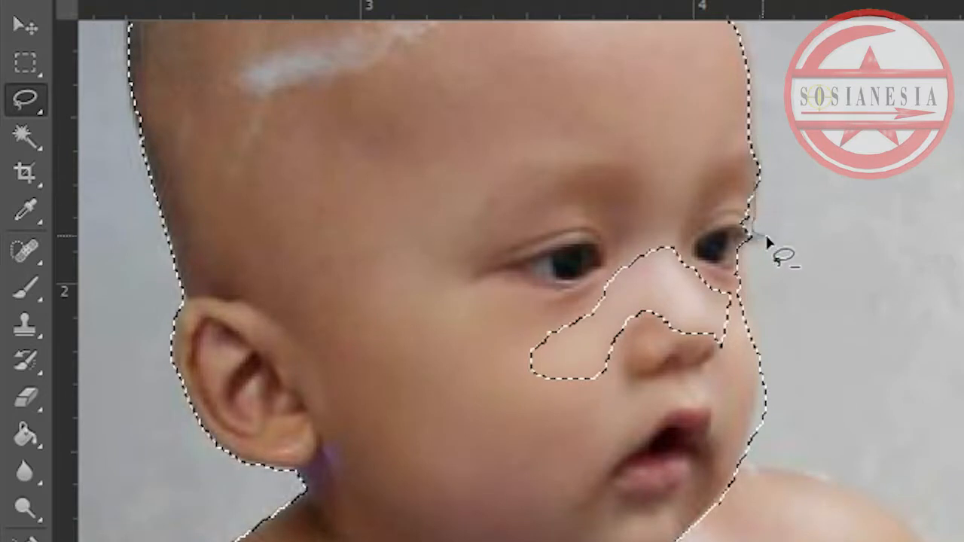
pyautogui.moveTo(755, 435); pyautogui.dragTo(705, 445)
pyautogui.moveTo(730, 345); pyautogui.dragTo(721, 282)
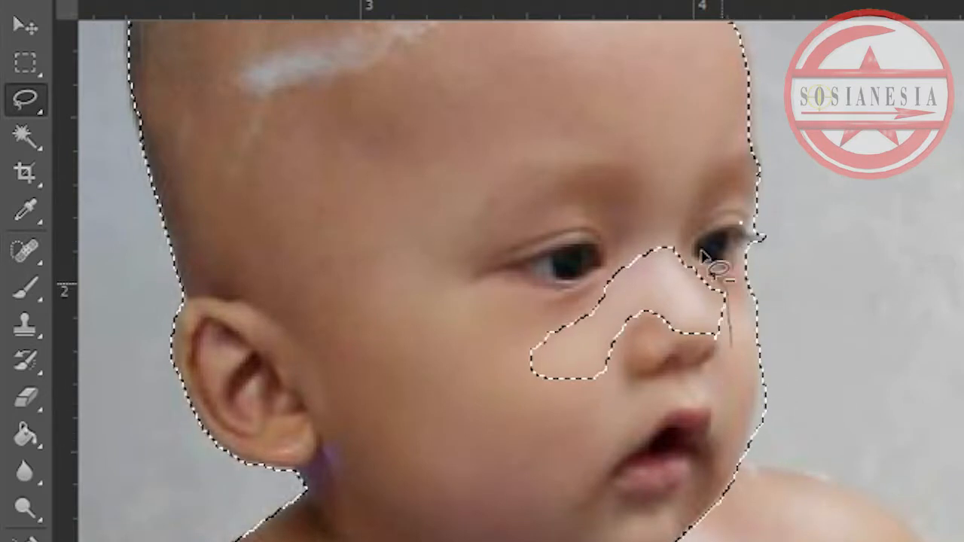
pyautogui.moveTo(725, 356)
pyautogui.mouseDown()
pyautogui.moveTo(730, 348)
pyautogui.moveTo(739, 452)
pyautogui.mouseUp()
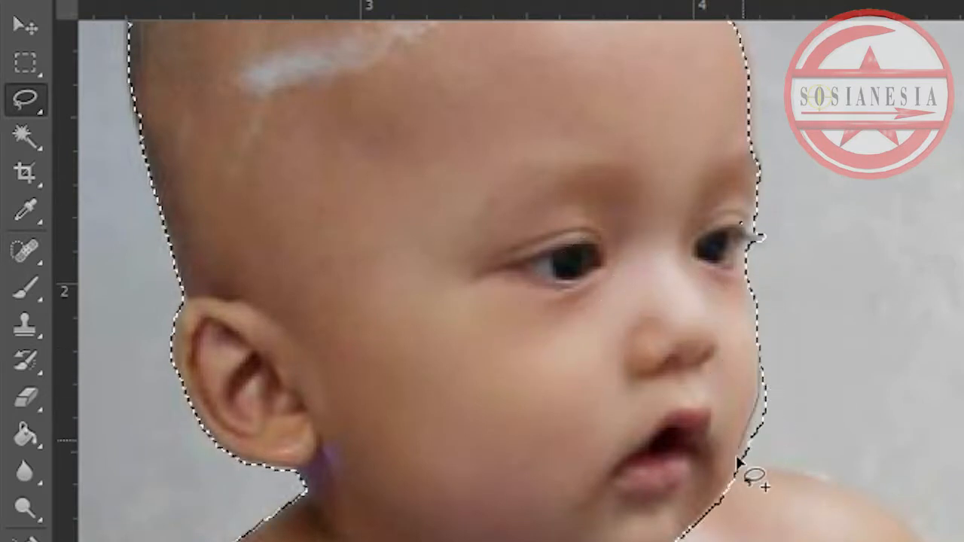
pyautogui.moveTo(795, 399); pyautogui.dragTo(792, 392)
# Step: Try to smooth the selection edge around the eyelash that sticks out from the face profile
pyautogui.scroll(2, 806, 183)
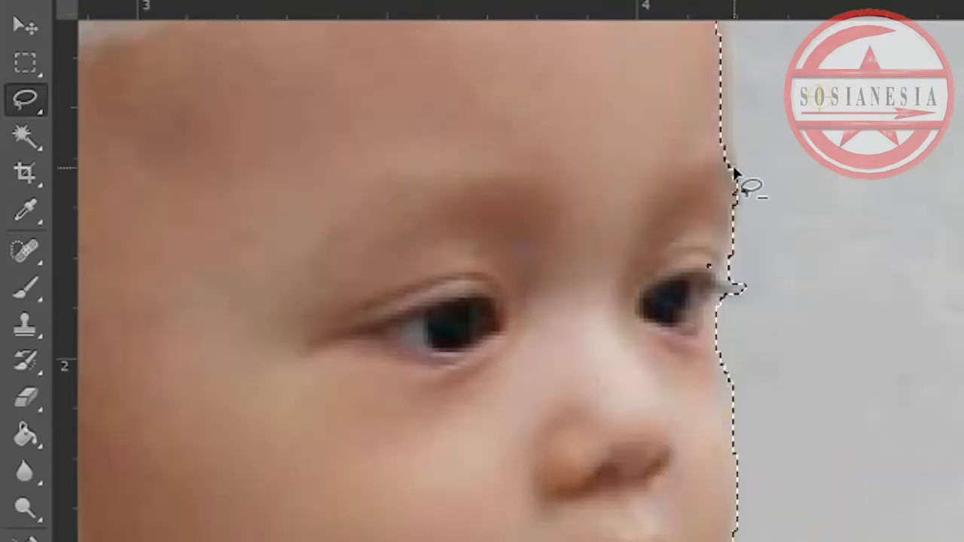
pyautogui.moveTo(744, 285)
pyautogui.mouseDown()
pyautogui.moveTo(736, 239)
pyautogui.moveTo(731, 283)
pyautogui.mouseUp()
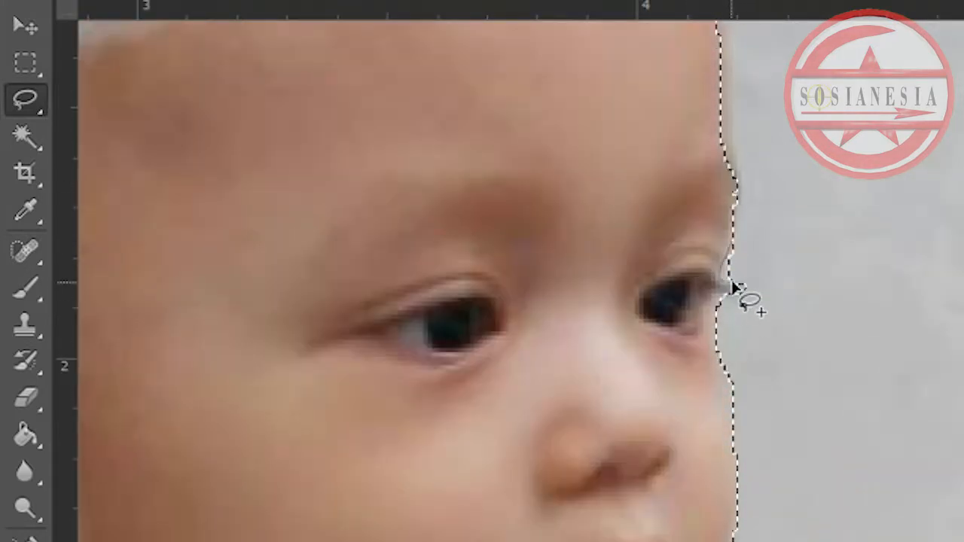
pyautogui.moveTo(738, 249); pyautogui.dragTo(750, 271)
pyautogui.scroll(5, 770, 295)
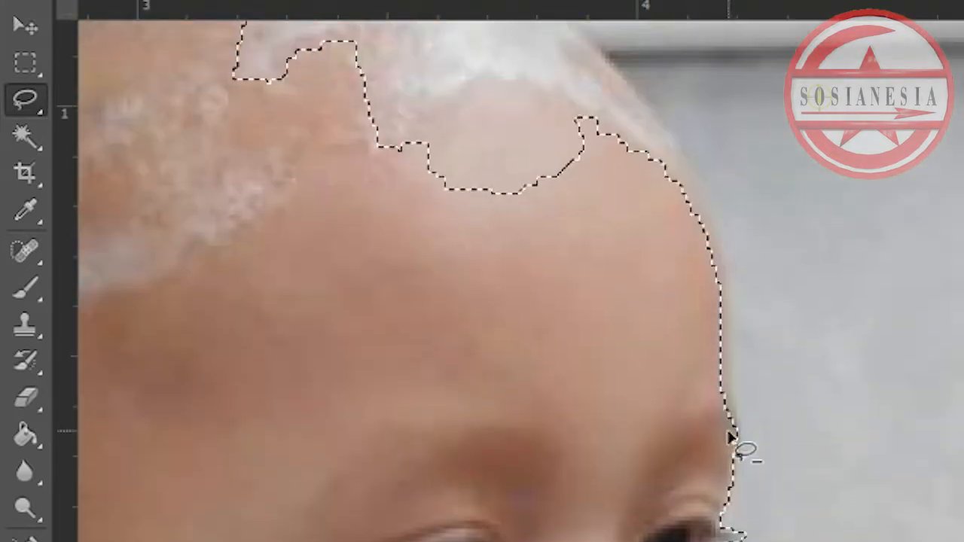
pyautogui.hotkey('ctrl', 'z')
# Step: Subtract the forehead and the soapy top of the head from the wall selection with the Lasso tool
pyautogui.moveTo(739, 421); pyautogui.dragTo(737, 395)
pyautogui.moveTo(680, 154)
pyautogui.mouseDown()
pyautogui.moveTo(640, 424)
pyautogui.moveTo(742, 505)
pyautogui.mouseUp()
pyautogui.scroll(3, 722, 482)
pyautogui.moveTo(697, 441)
pyautogui.mouseDown()
pyautogui.moveTo(493, 187)
pyautogui.moveTo(115, 227)
pyautogui.moveTo(662, 454)
pyautogui.mouseUp()
pyautogui.hscroll(-5, 819, 286)
pyautogui.moveTo(832, 132); pyautogui.dragTo(701, 161)
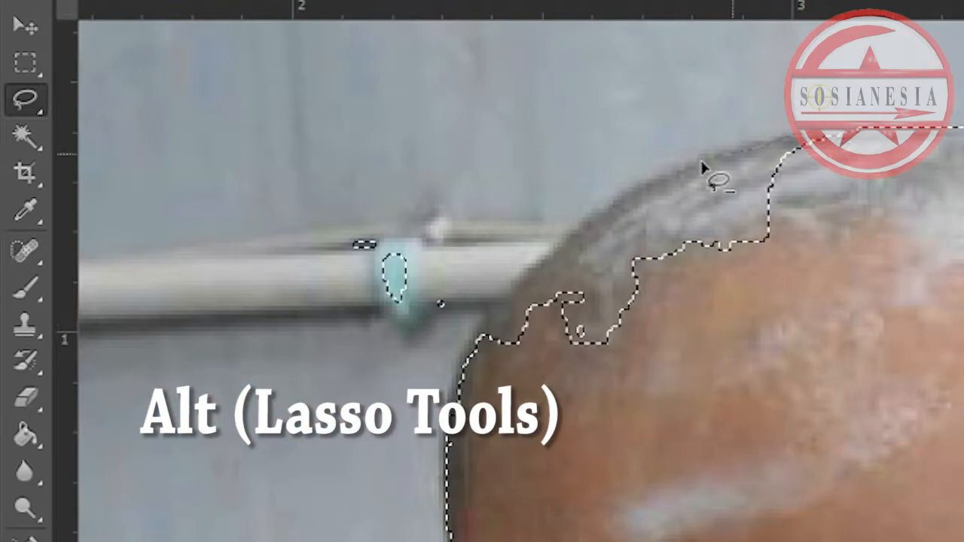
pyautogui.moveTo(727, 504); pyautogui.dragTo(812, 205)
# Step: Smooth the selection edge along the back of the baby's head down to the ear with the Lasso tool
pyautogui.scroll(-3, 722, 241)
pyautogui.moveTo(456, 258)
pyautogui.mouseDown()
pyautogui.moveTo(499, 348)
pyautogui.moveTo(460, 285)
pyautogui.mouseUp()
pyautogui.moveTo(430, 197); pyautogui.dragTo(440, 239)
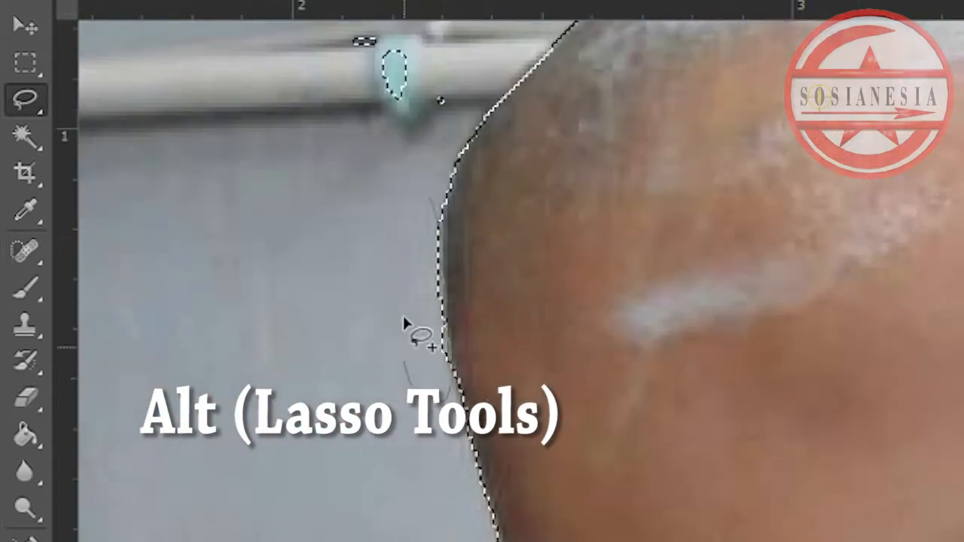
pyautogui.moveTo(403, 319); pyautogui.dragTo(431, 226)
pyautogui.scroll(-9, 538, 254)
pyautogui.scroll(5, 497, 363)
pyautogui.hscroll(-4, 690, 410)
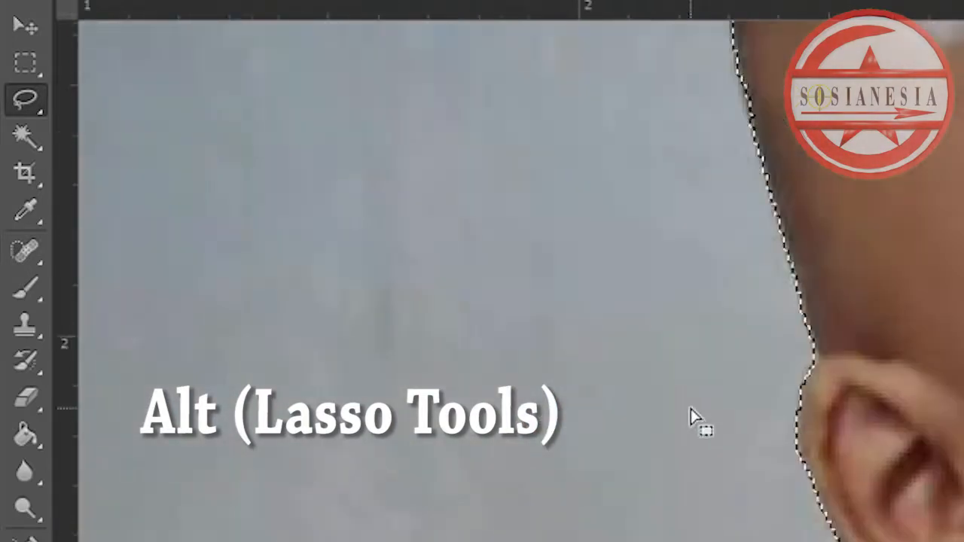
pyautogui.scroll(5, 690, 410)
pyautogui.moveTo(689, 278)
pyautogui.mouseDown()
pyautogui.moveTo(691, 92)
pyautogui.moveTo(686, 280)
pyautogui.mouseUp()
pyautogui.hotkey('ctrl', 'z')
# Step: Refine the selection edge from the neck and shoulder to the rear rim of the blue tub
pyautogui.scroll(-9, 674, 323)
pyautogui.moveTo(533, 205); pyautogui.dragTo(464, 186)
pyautogui.moveTo(505, 226); pyautogui.dragTo(531, 207)
pyautogui.hscroll(-6, 624, 193)
pyautogui.scroll(-7, 628, 39)
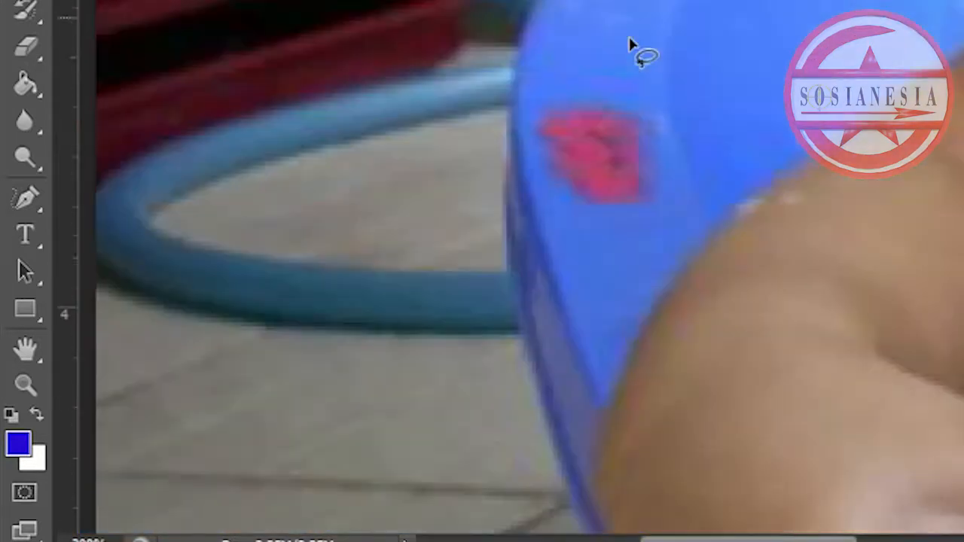
pyautogui.hotkey('ctrl', '-')
pyautogui.hotkey('ctrl', '-')
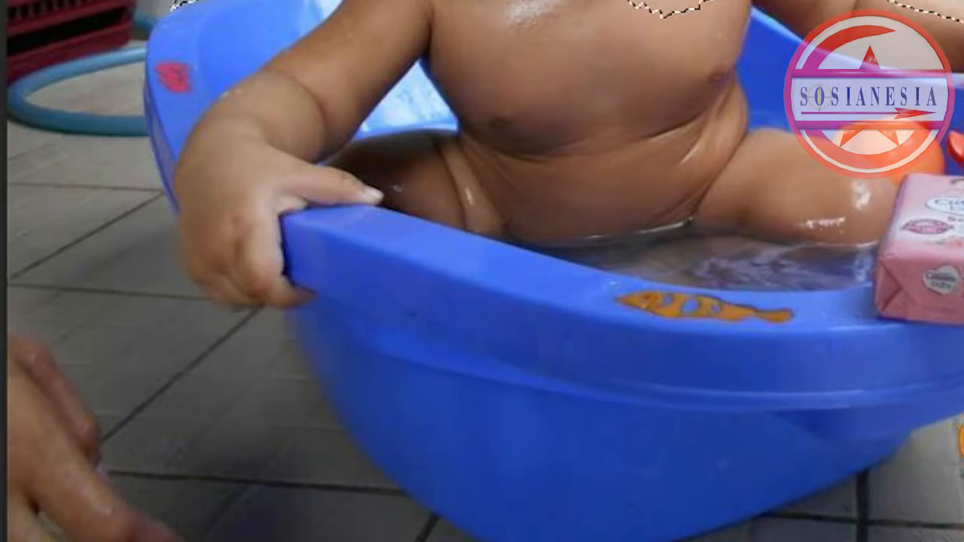
# Step: Add the basket and floor areas around the outside of the blue tub to the background selection
pyautogui.moveTo(158, 17); pyautogui.dragTo(147, 113)
pyautogui.moveTo(4, 197); pyautogui.dragTo(154, 4)
pyautogui.scroll(-1, 370, 394)
pyautogui.moveTo(310, 309)
pyautogui.mouseDown()
pyautogui.moveTo(423, 453)
pyautogui.moveTo(305, 433)
pyautogui.moveTo(301, 388)
pyautogui.mouseUp()
pyautogui.scroll(-2, 389, 456)
pyautogui.hscroll(10, 389, 456)
pyautogui.scroll(4, 481, 271)
# Step: Subtract the chest and the shoulder below the chin from the background selection
pyautogui.moveTo(542, 4)
pyautogui.mouseDown()
pyautogui.moveTo(553, 78)
pyautogui.moveTo(544, 6)
pyautogui.mouseUp()
pyautogui.scroll(1, 441, 65)
pyautogui.hotkey('ctrl', '+')
pyautogui.scroll(1, 458, 101)
pyautogui.moveTo(295, 200)
pyautogui.mouseDown()
pyautogui.moveTo(348, 226)
pyautogui.moveTo(295, 250)
pyautogui.mouseUp()
pyautogui.scroll(2, 295, 256)
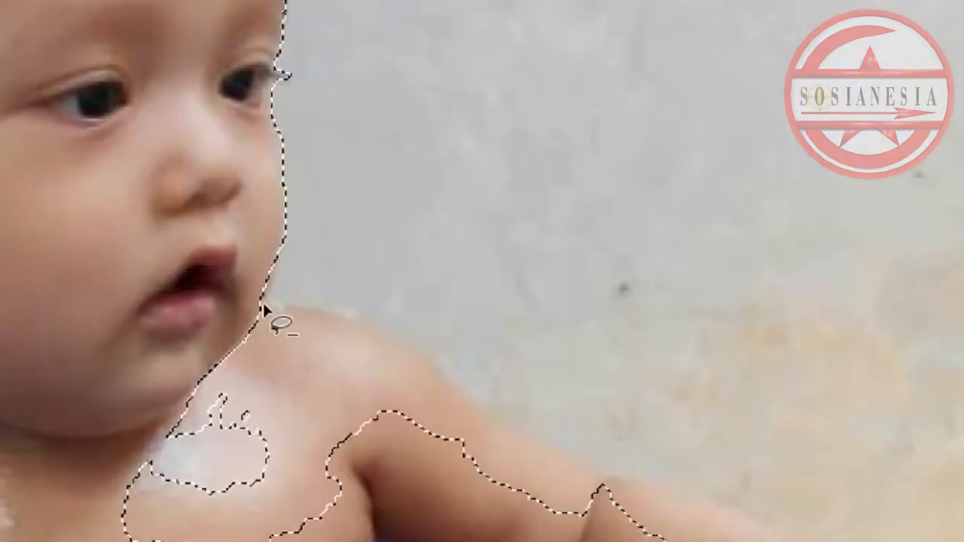
pyautogui.moveTo(276, 318)
pyautogui.mouseDown()
pyautogui.moveTo(325, 309)
pyautogui.moveTo(280, 472)
pyautogui.moveTo(265, 121)
pyautogui.moveTo(274, 123)
pyautogui.mouseUp()
pyautogui.scroll(-1, 274, 123)
pyautogui.hscroll(5, 482, 271)
# Step: Subtract the outstretched arm and hand from the background selection, following the arm's upper edge up to the shampoo bottle
pyautogui.moveTo(545, 443); pyautogui.dragTo(502, 382)
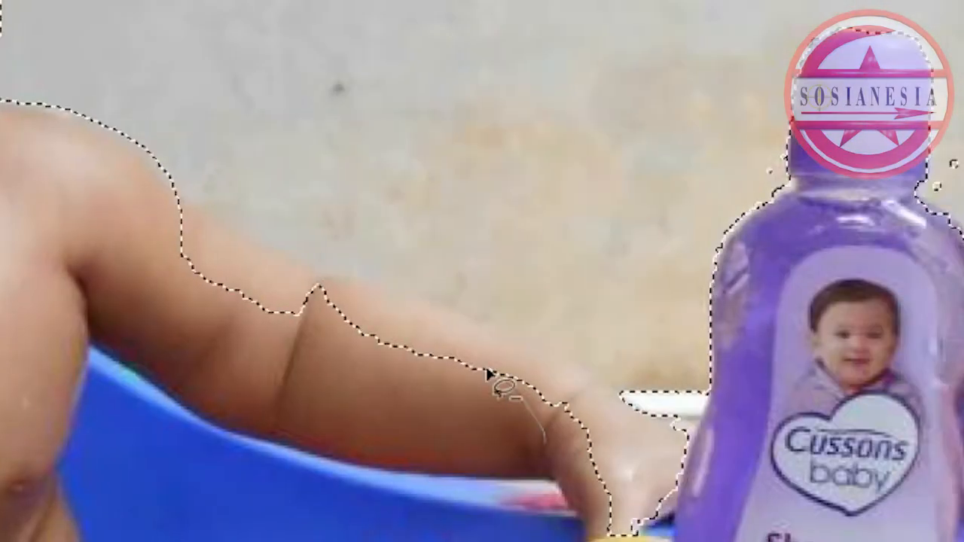
pyautogui.moveTo(193, 201)
pyautogui.mouseDown()
pyautogui.moveTo(402, 440)
pyautogui.moveTo(555, 452)
pyautogui.mouseUp()
pyautogui.moveTo(713, 481); pyautogui.dragTo(623, 400)
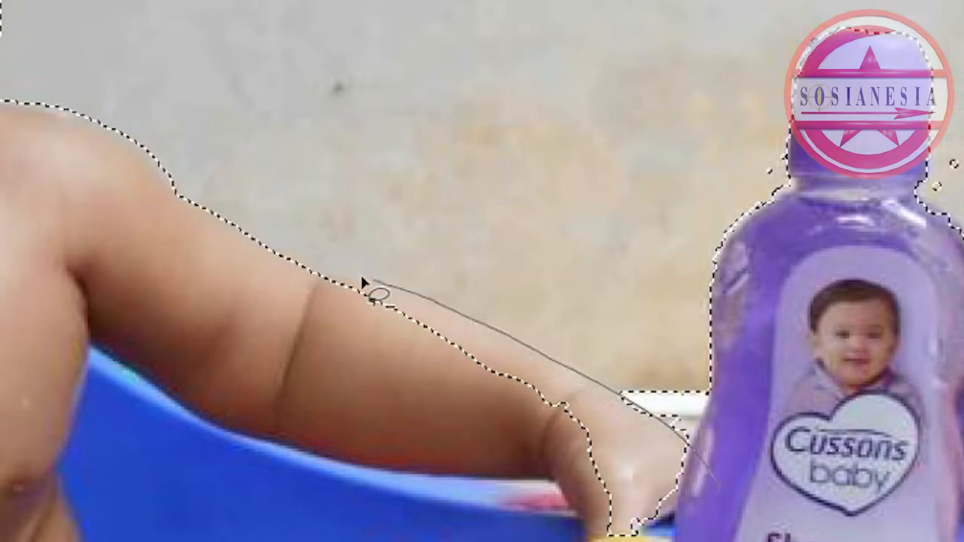
pyautogui.moveTo(717, 486); pyautogui.dragTo(710, 477)
pyautogui.moveTo(611, 356); pyautogui.dragTo(623, 394)
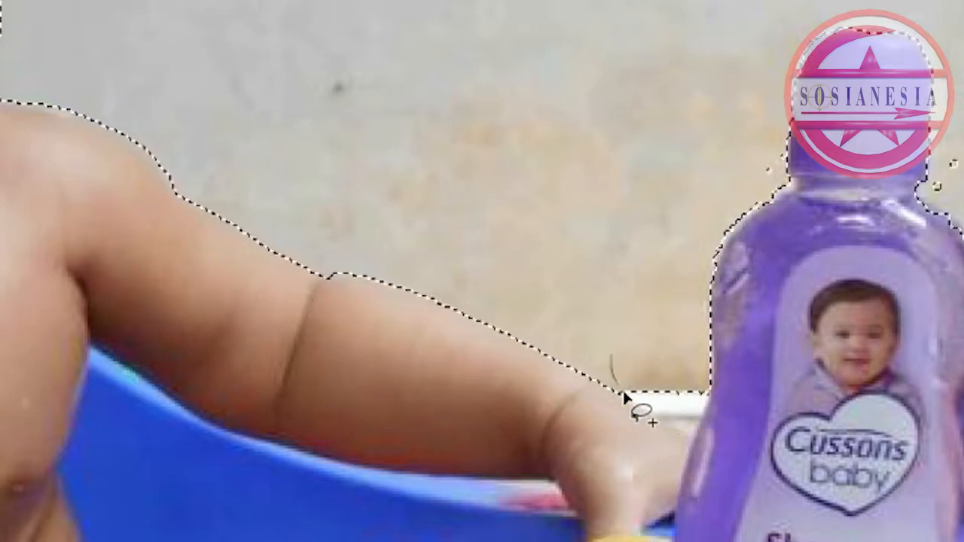
pyautogui.moveTo(707, 399); pyautogui.dragTo(613, 360)
pyautogui.hotkey('ctrl', '-')
pyautogui.hotkey('ctrl', '-')
pyautogui.hotkey('ctrl', '-')
pyautogui.hotkey('ctrl', '-')
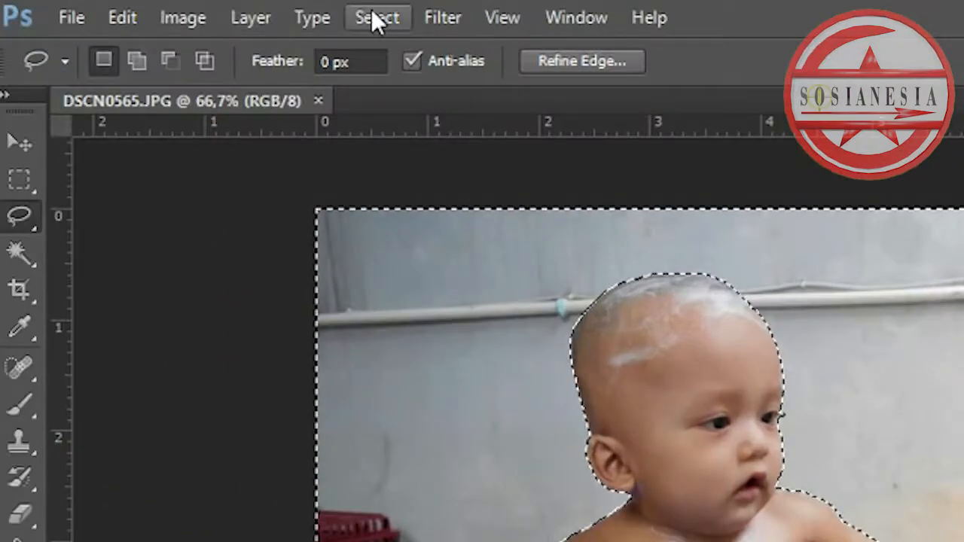
# Step: Invert the background selection so that the baby and tub are selected, and activate the Move tool
pyautogui.click(374, 13)
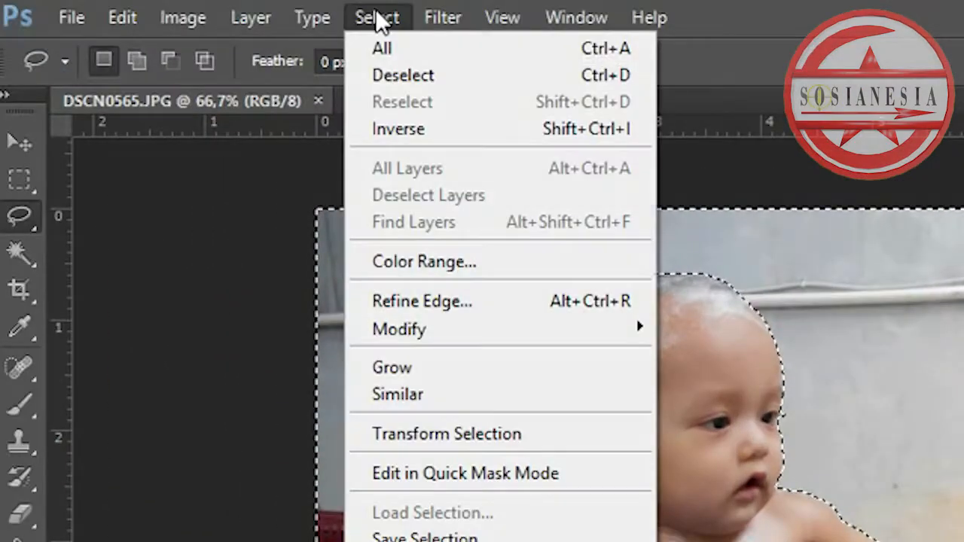
pyautogui.click(394, 130)
pyautogui.press('v')
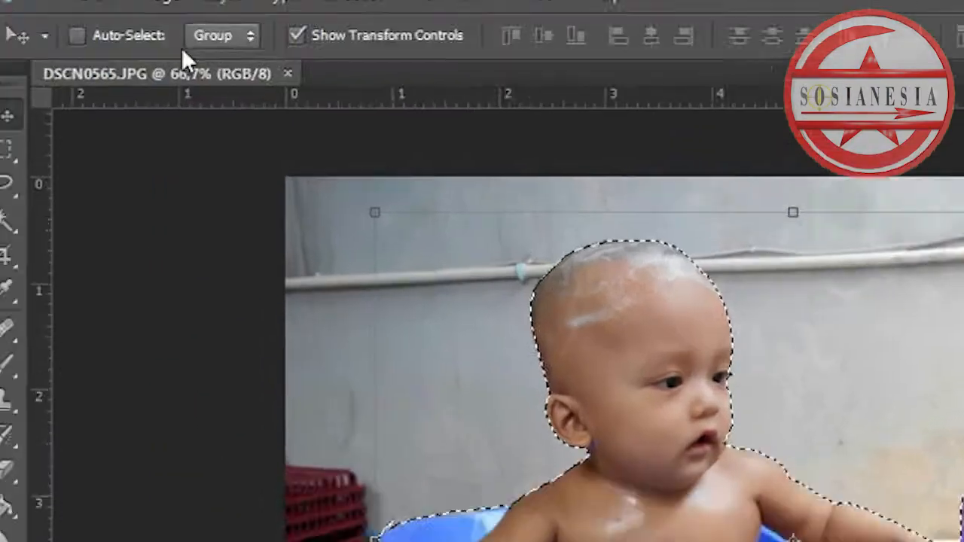
# Step: Create a new 1280 × 720 pixel transparent document at 72 pixels/inch and move the selected baby and tub into it
pyautogui.click(54, 1)
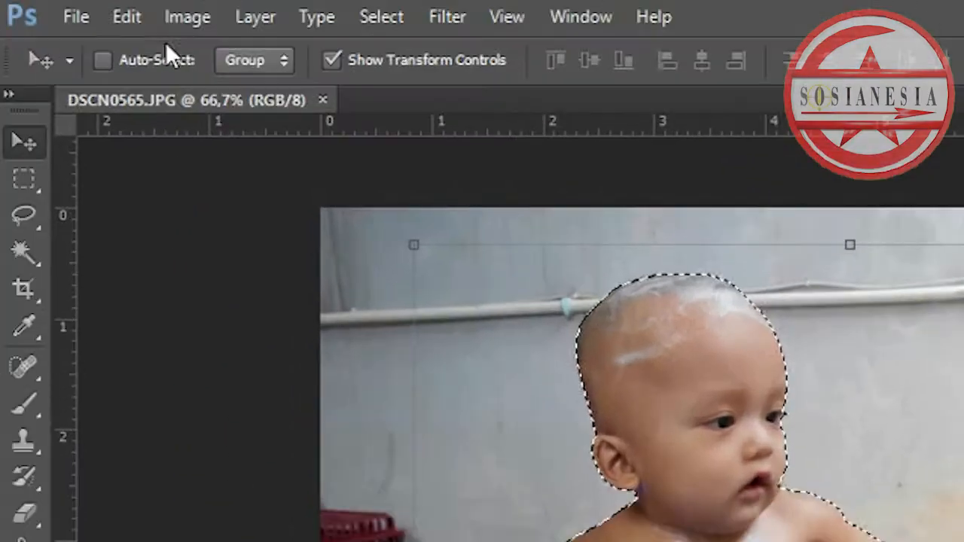
pyautogui.click(75, 26)
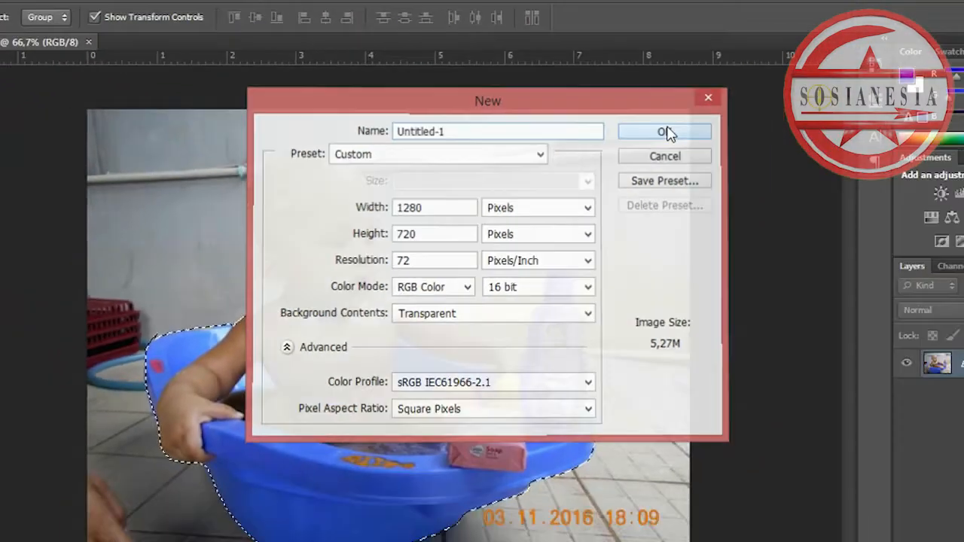
pyautogui.click(689, 140)
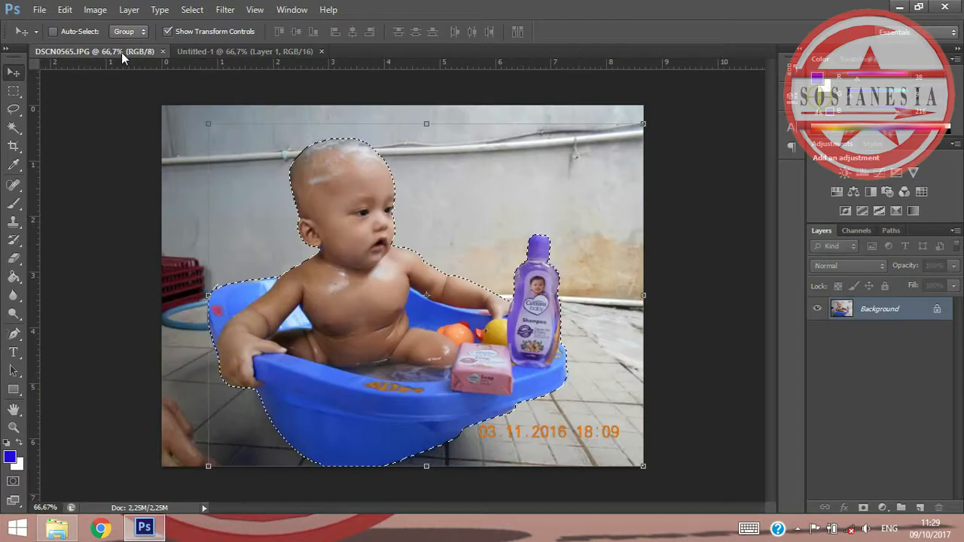
pyautogui.click(122, 52)
pyautogui.moveTo(357, 176); pyautogui.dragTo(275, 152)
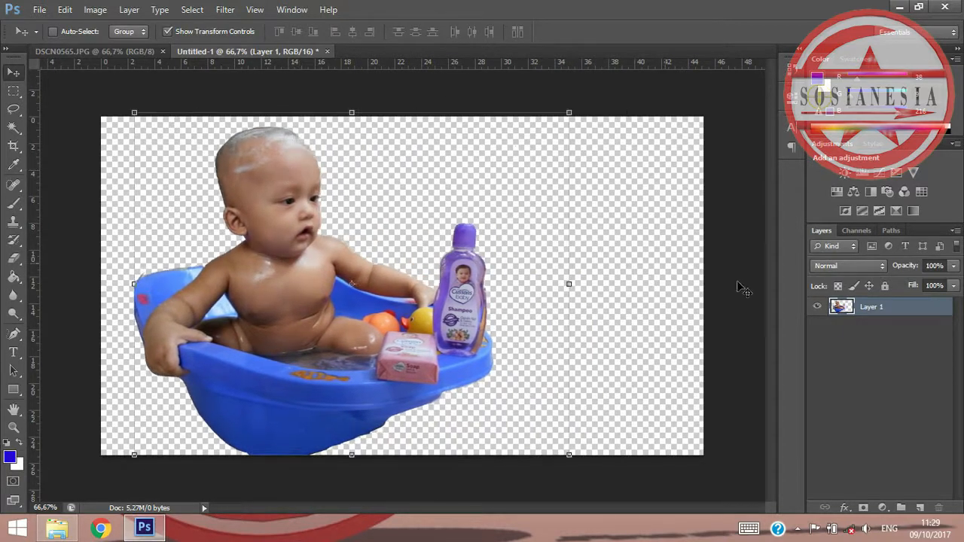
# Step: Add a near-white solid color fill layer and place it below the layer with the baby
pyautogui.click(129, 9)
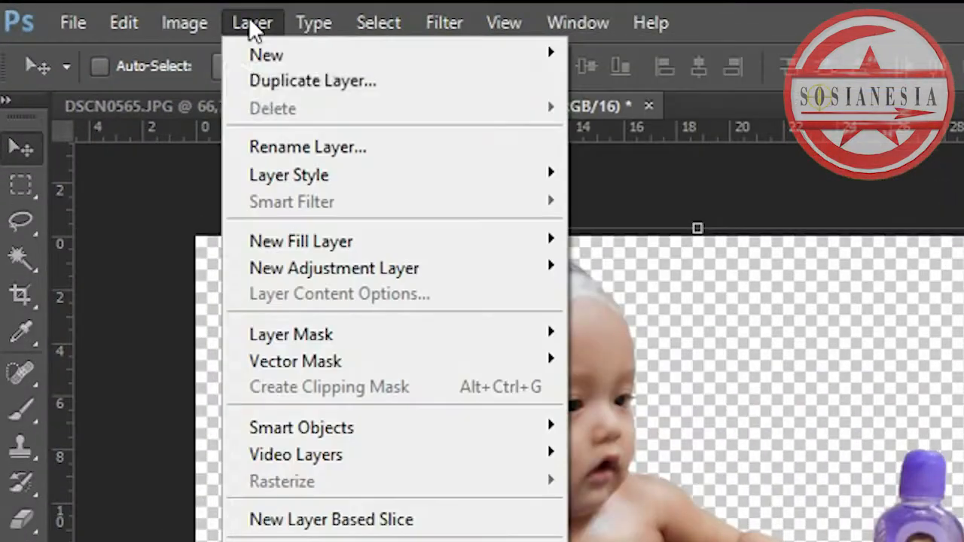
pyautogui.moveTo(271, 244)
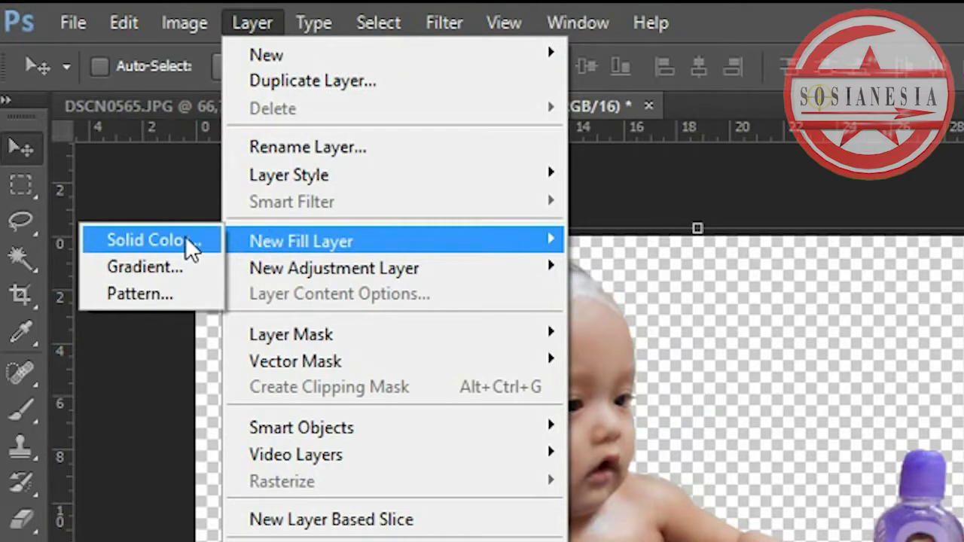
pyautogui.click(189, 246)
pyautogui.click(776, 269)
pyautogui.moveTo(694, 121); pyautogui.dragTo(499, 83)
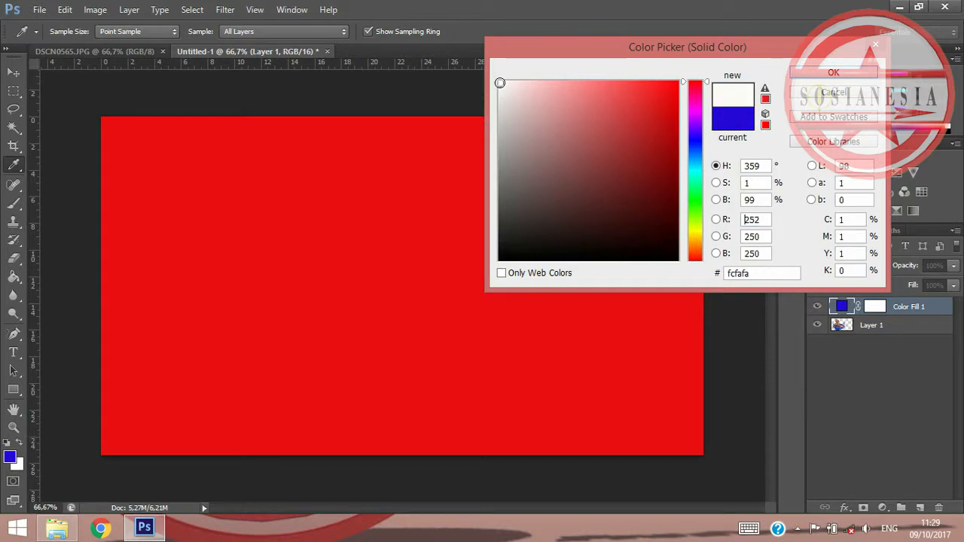
pyautogui.click(833, 72)
pyautogui.moveTo(896, 306); pyautogui.dragTo(899, 338)
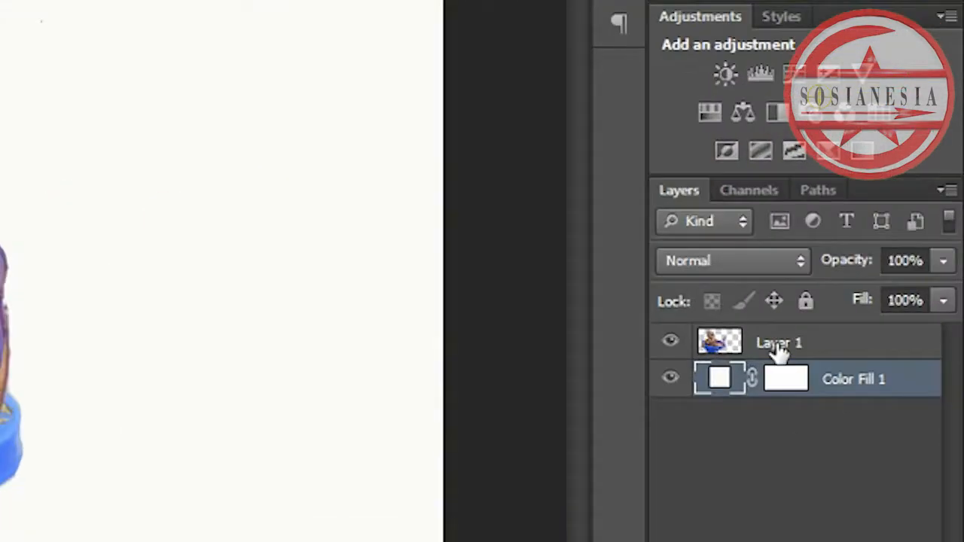
# Step: Scale the baby layer to about 91% width and 88% height against the canvas's left edge, and activate the Blur tool
pyautogui.click(777, 343)
pyautogui.hotkey('ctrl', 't')
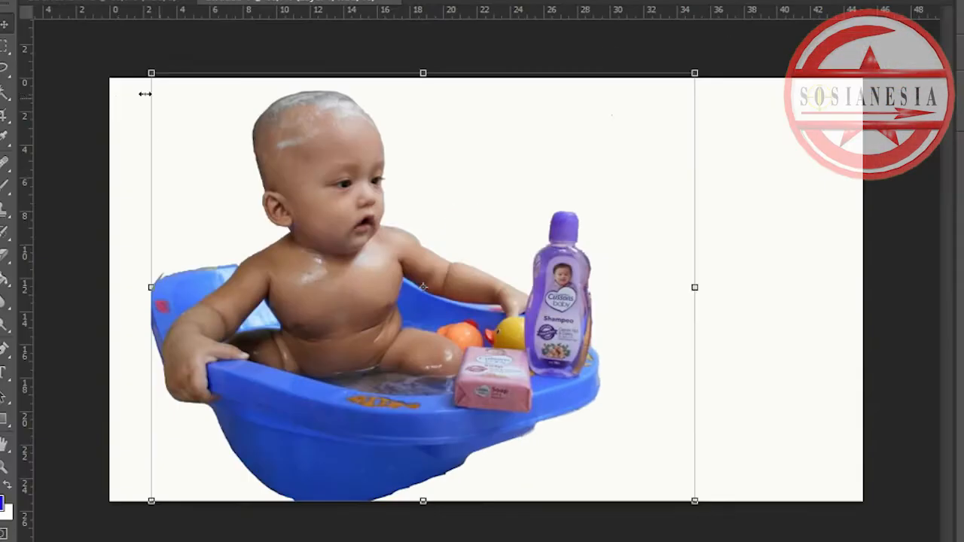
pyautogui.moveTo(329, 181); pyautogui.dragTo(246, 200)
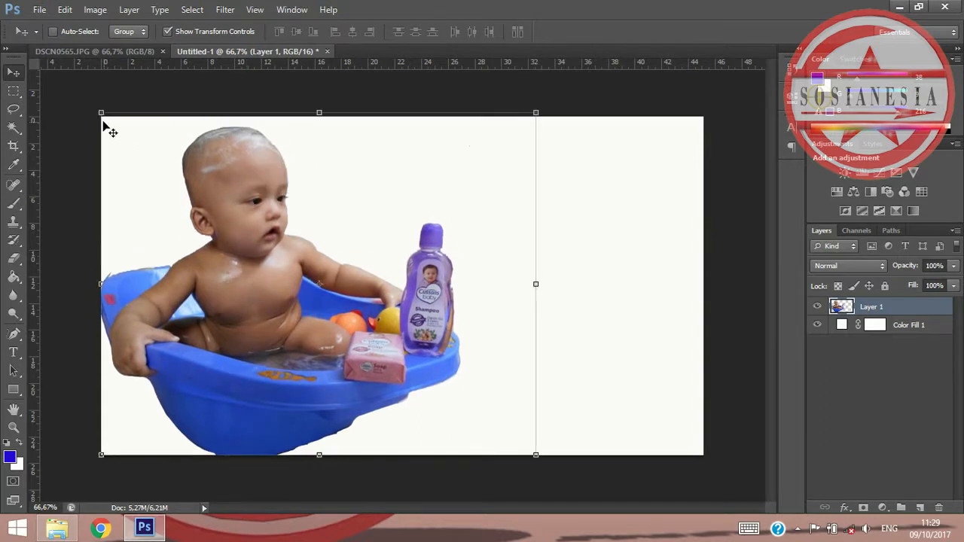
pyautogui.moveTo(101, 113); pyautogui.dragTo(142, 154)
pyautogui.moveTo(296, 289); pyautogui.dragTo(262, 289)
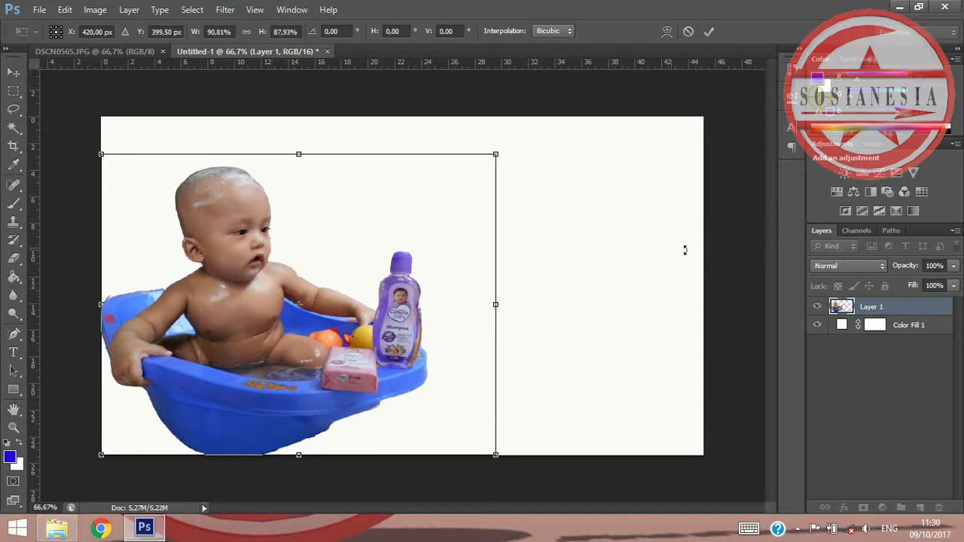
pyautogui.click(707, 31)
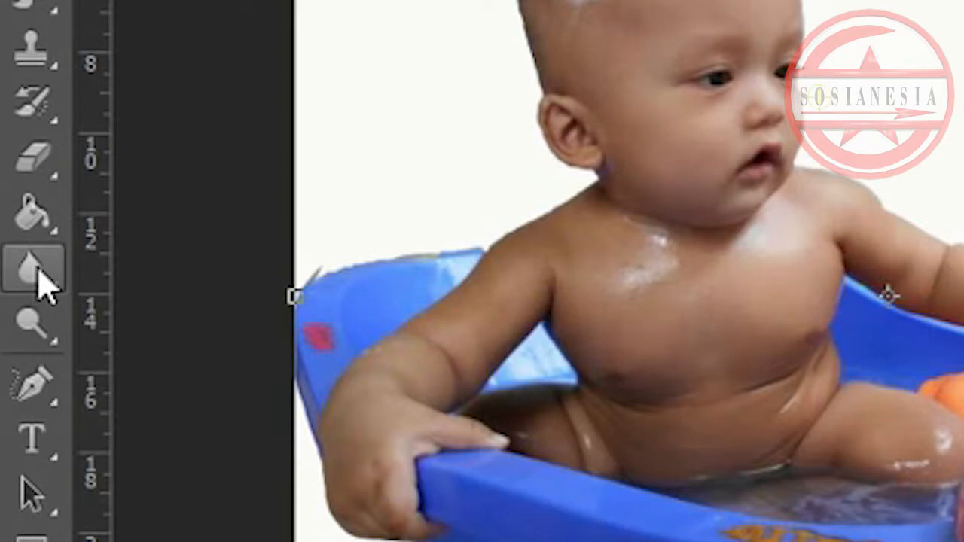
pyautogui.click(33, 270)
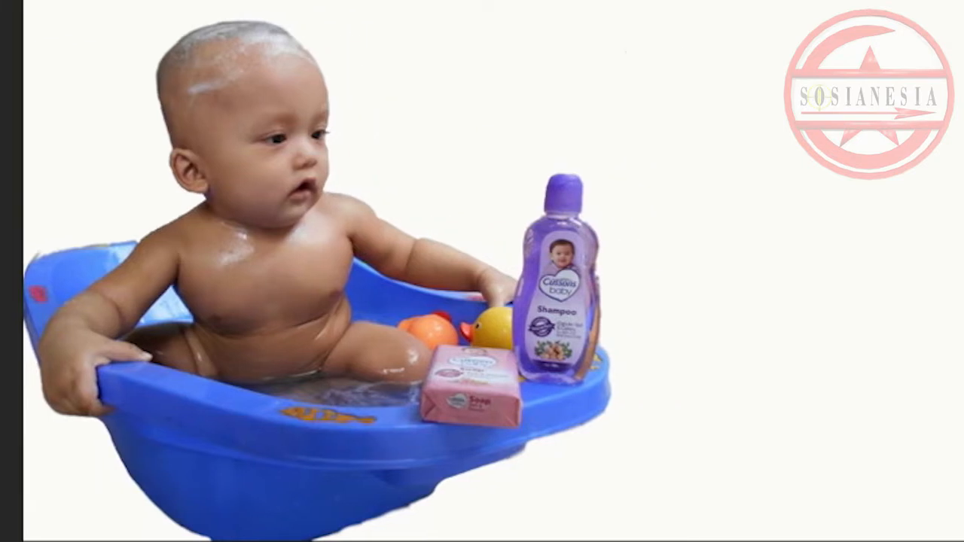
# Step: Open the enhanced rabbit photo 20150928_063452a.jpg from the Pictures folder
pyautogui.click(76, 15)
pyautogui.click(98, 71)
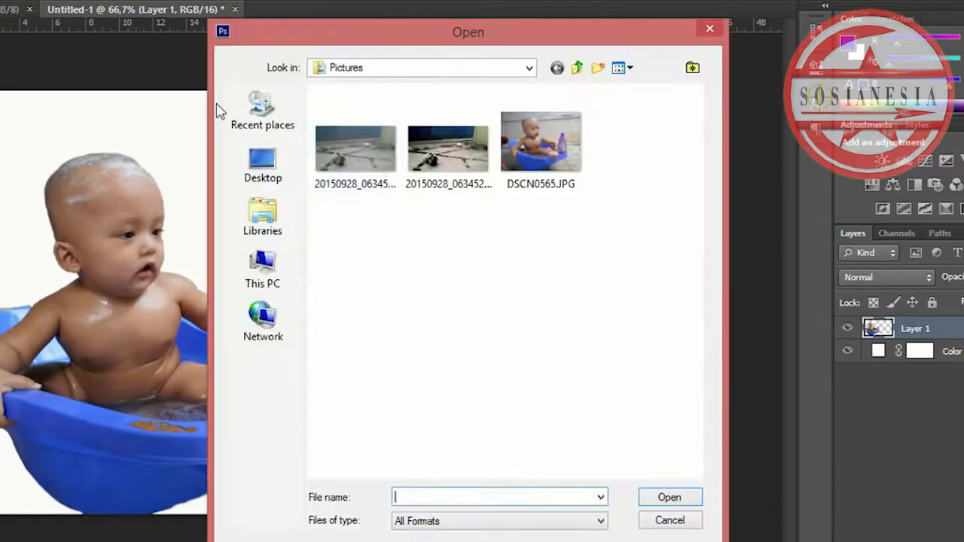
pyautogui.click(448, 151)
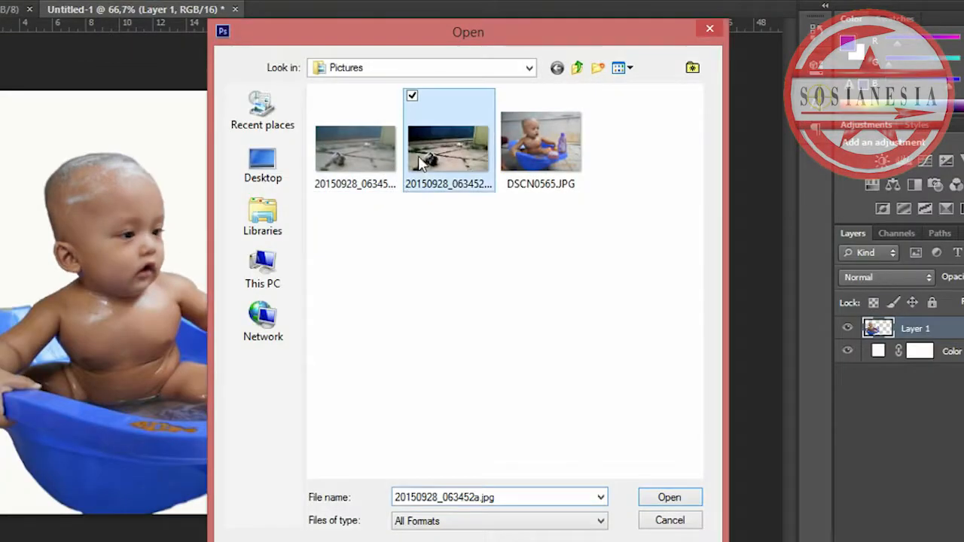
pyautogui.click(669, 498)
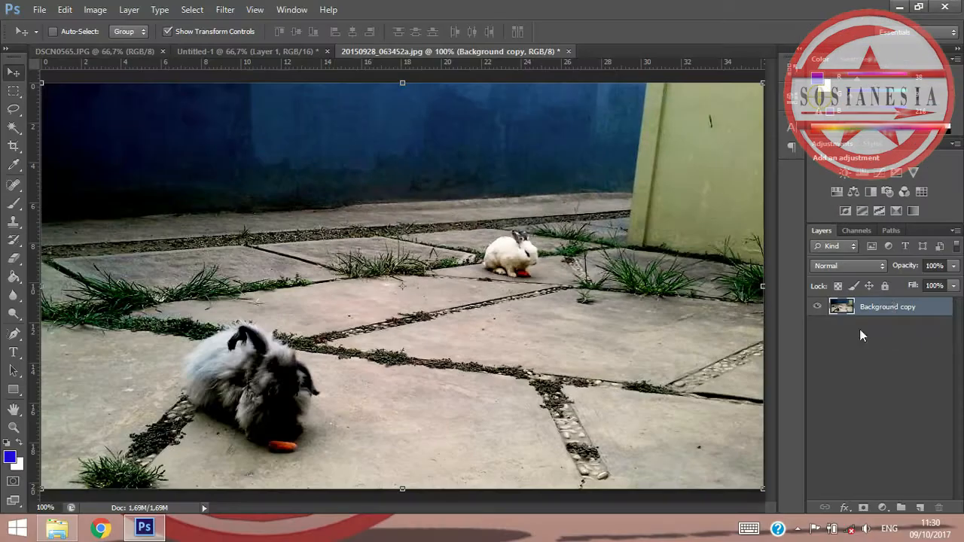
# Step: Copy the baby cutout from Untitled-1 into the rabbit photo, accepting the different bit depth, and shift it across the paving
pyautogui.click(221, 51)
pyautogui.moveTo(233, 218); pyautogui.dragTo(403, 229)
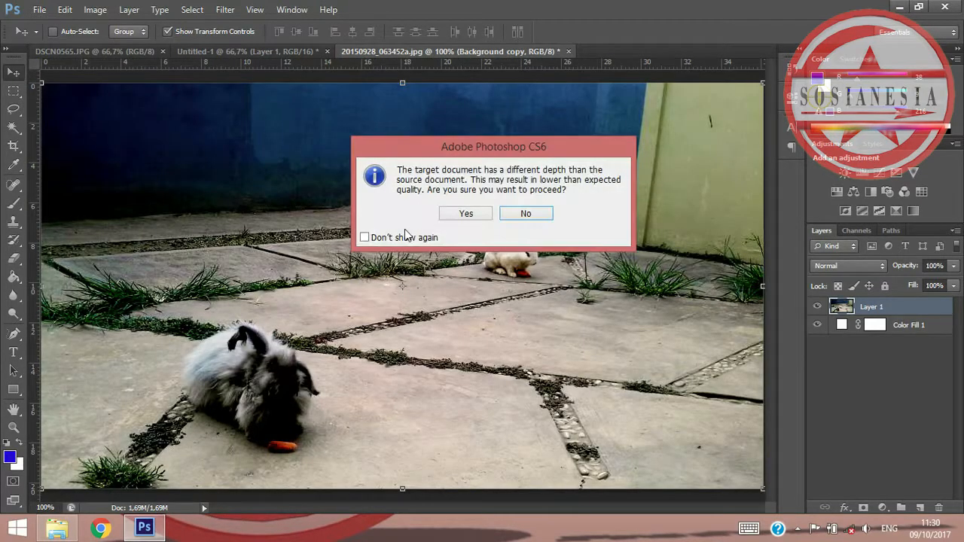
pyautogui.click(467, 213)
pyautogui.moveTo(434, 244); pyautogui.dragTo(347, 234)
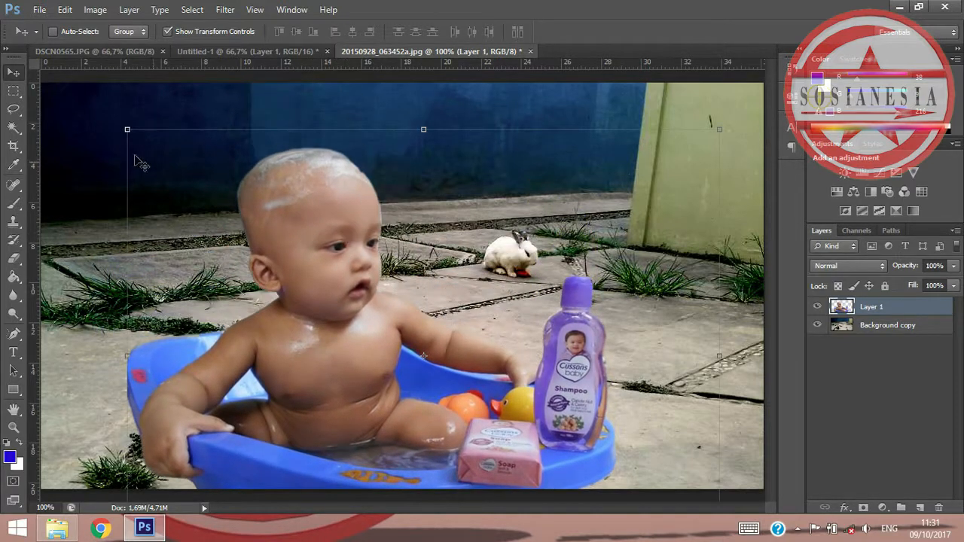
# Step: Scale the baby layer down and place it on the paving to the right of the grey rabbit
pyautogui.moveTo(127, 129); pyautogui.dragTo(251, 236)
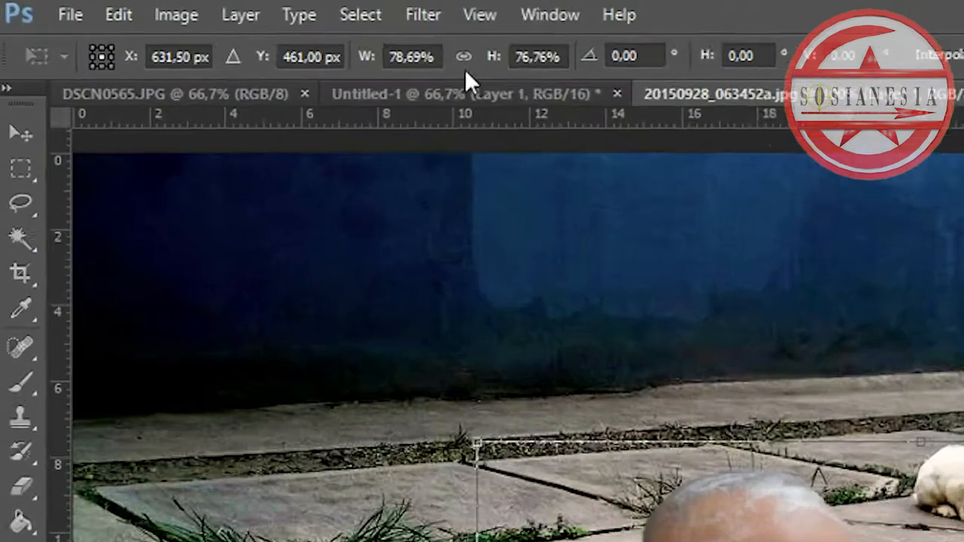
pyautogui.click(463, 56)
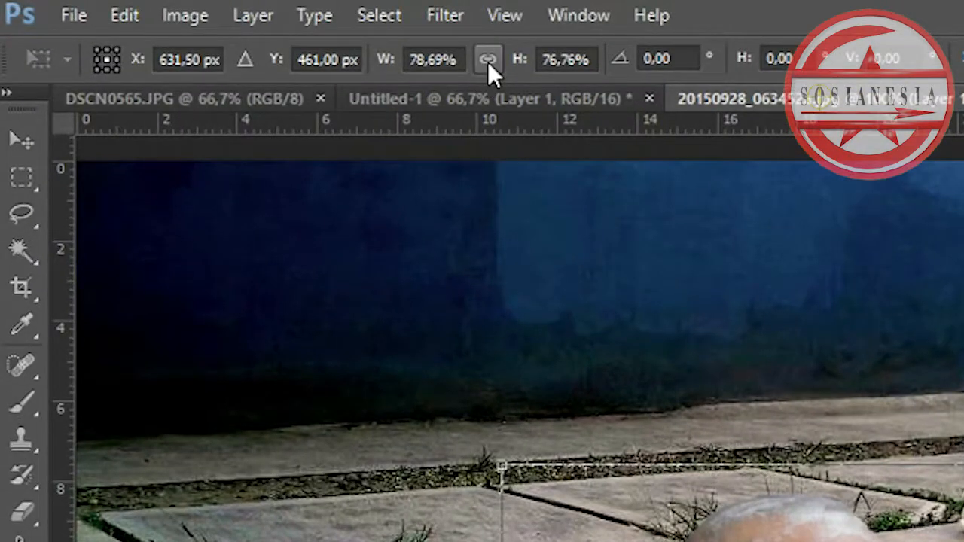
pyautogui.click(487, 61)
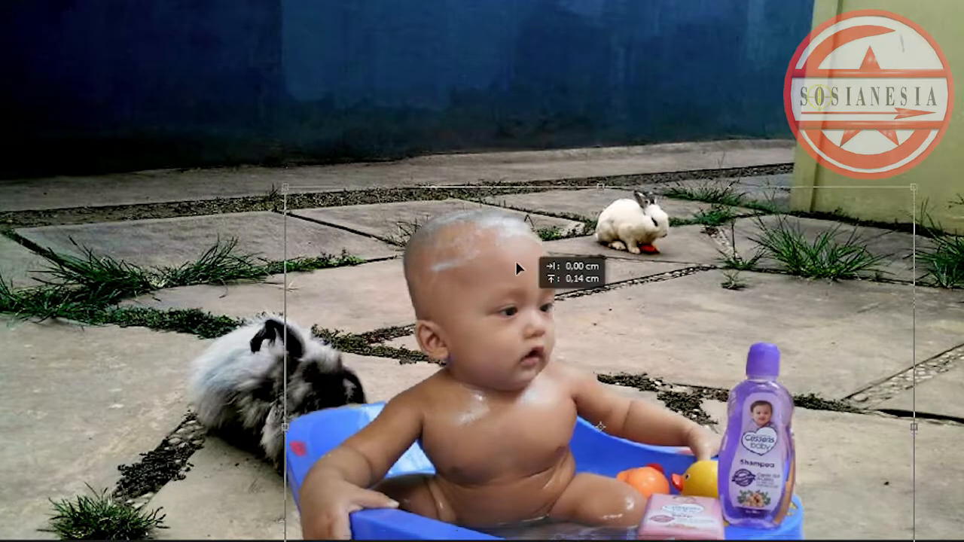
pyautogui.moveTo(521, 286); pyautogui.dragTo(510, 138)
pyautogui.moveTo(272, 41); pyautogui.dragTo(460, 183)
pyautogui.moveTo(626, 342); pyautogui.dragTo(678, 380)
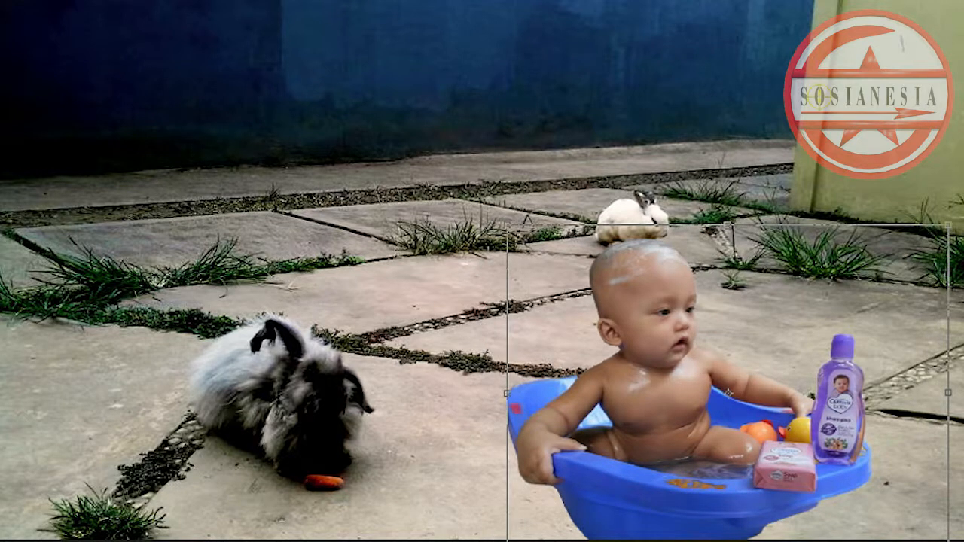
pyautogui.click(112, 1)
pyautogui.click(112, 1)
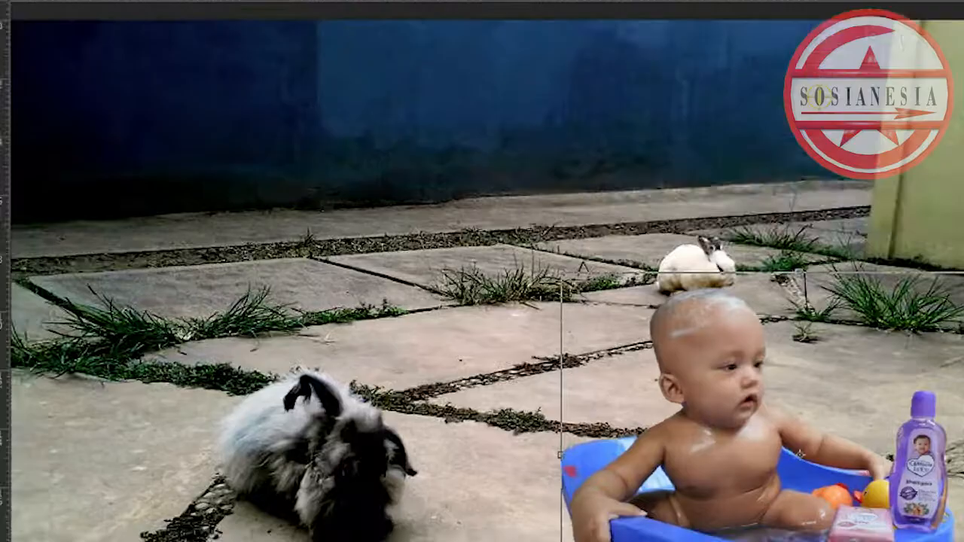
pyautogui.click(254, 20)
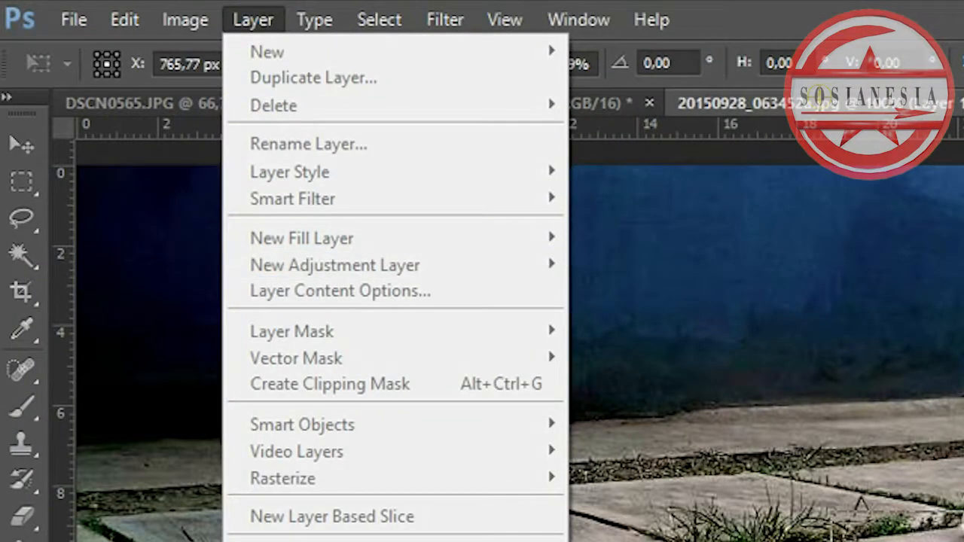
pyautogui.press('Return')
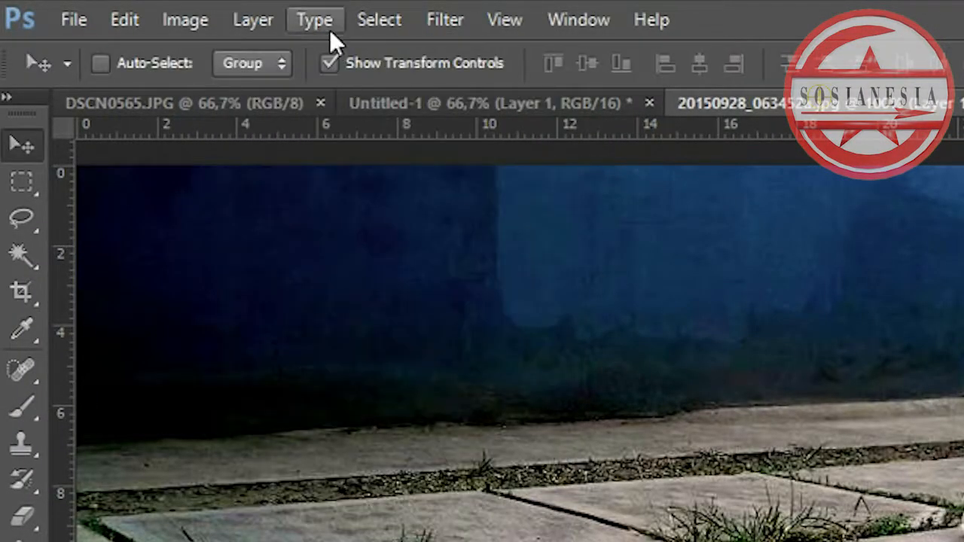
# Step: Add a Levels adjustment layer above the baby layer and raise its shadow input level to 34
pyautogui.click(259, 24)
pyautogui.moveTo(413, 269)
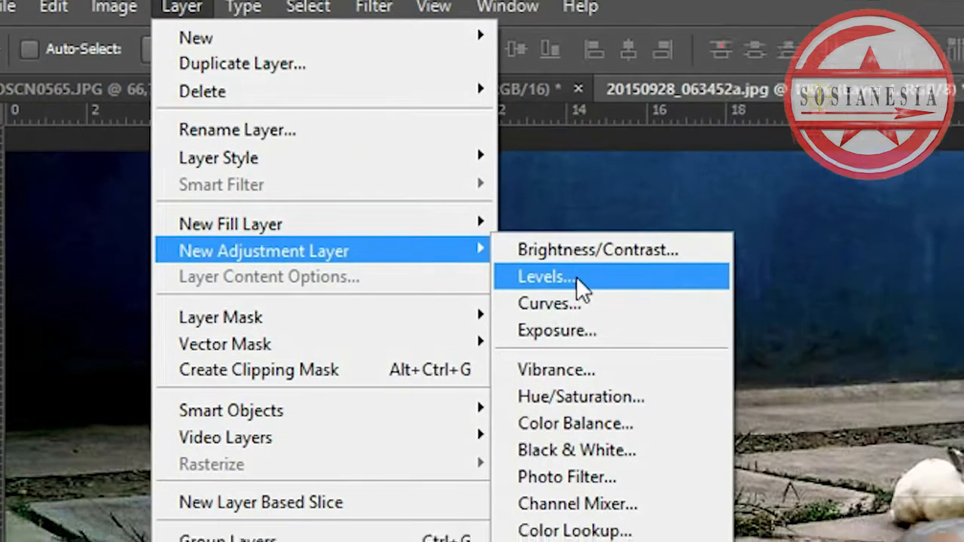
pyautogui.click(580, 286)
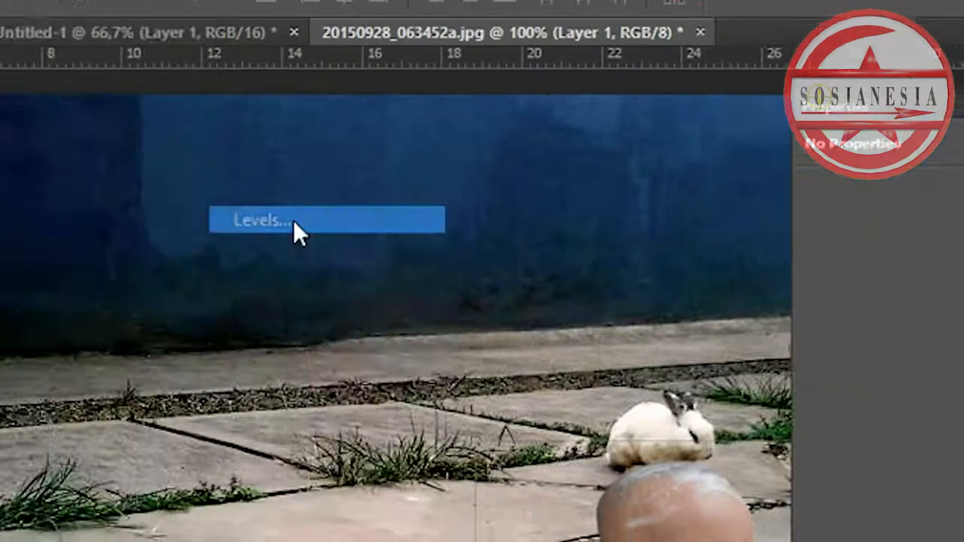
pyautogui.press('Return')
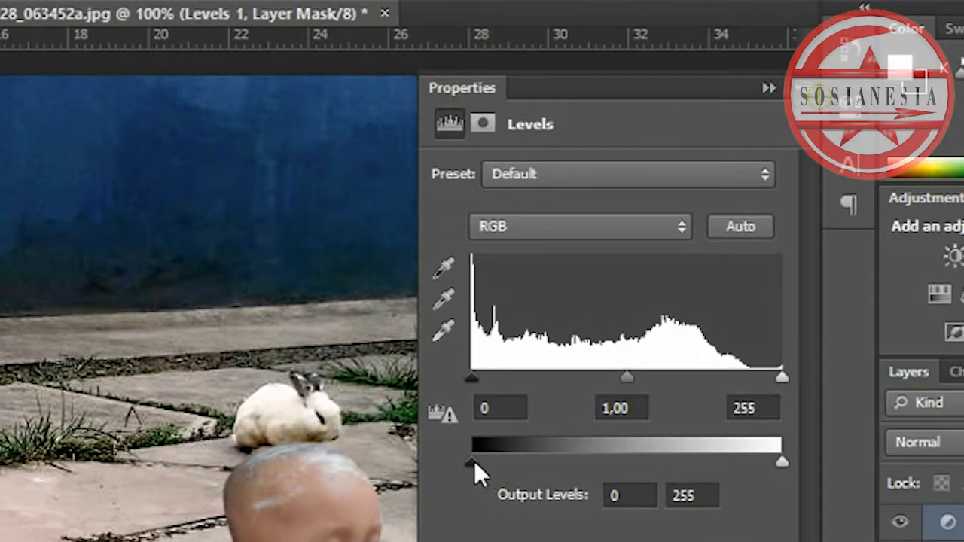
pyautogui.moveTo(474, 460)
pyautogui.mouseDown()
pyautogui.moveTo(506, 465)
pyautogui.moveTo(465, 466)
pyautogui.mouseUp()
pyautogui.moveTo(779, 456); pyautogui.dragTo(797, 467)
pyautogui.moveTo(477, 380); pyautogui.dragTo(512, 380)
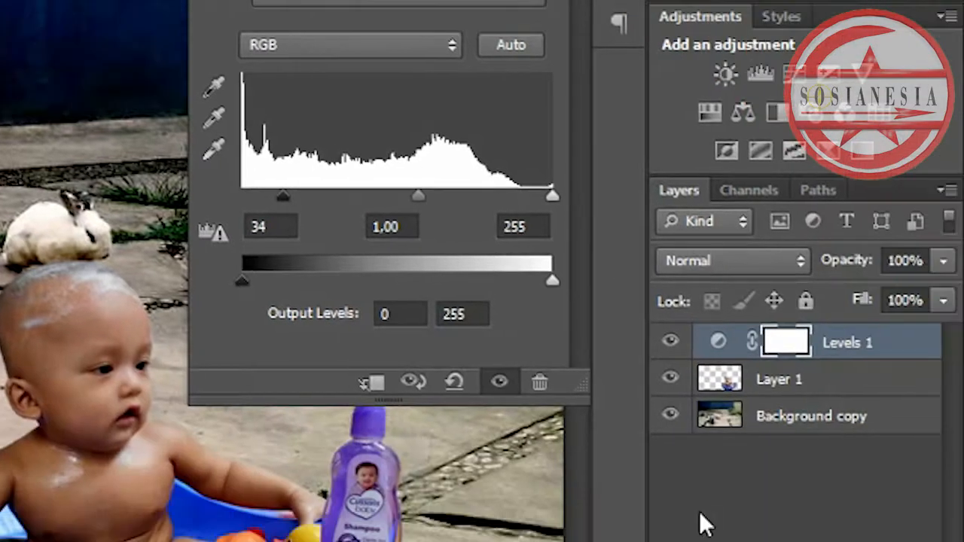
# Step: Merge the Levels adjustment layer down into the baby layer
pyautogui.click(699, 511)
pyautogui.click(804, 344)
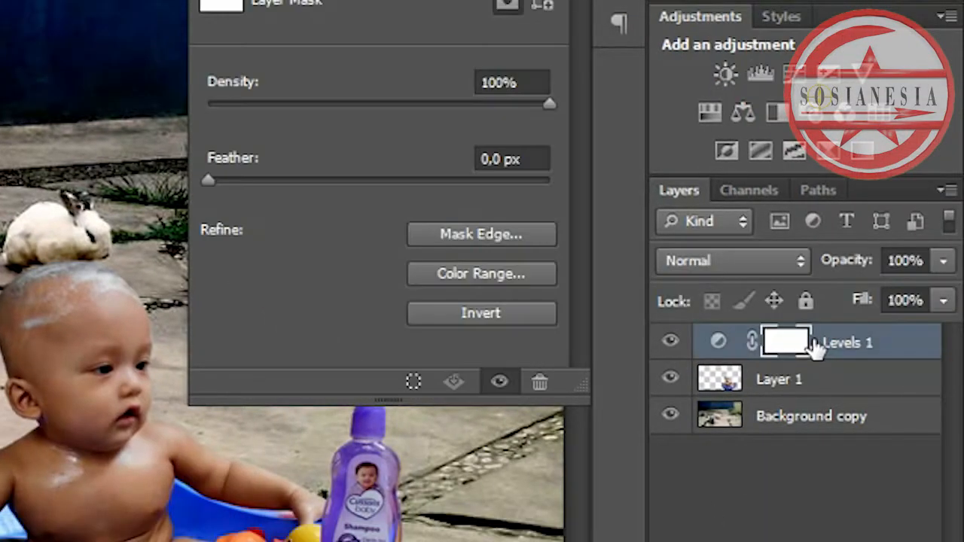
pyautogui.hotkey('ctrl', 'e')
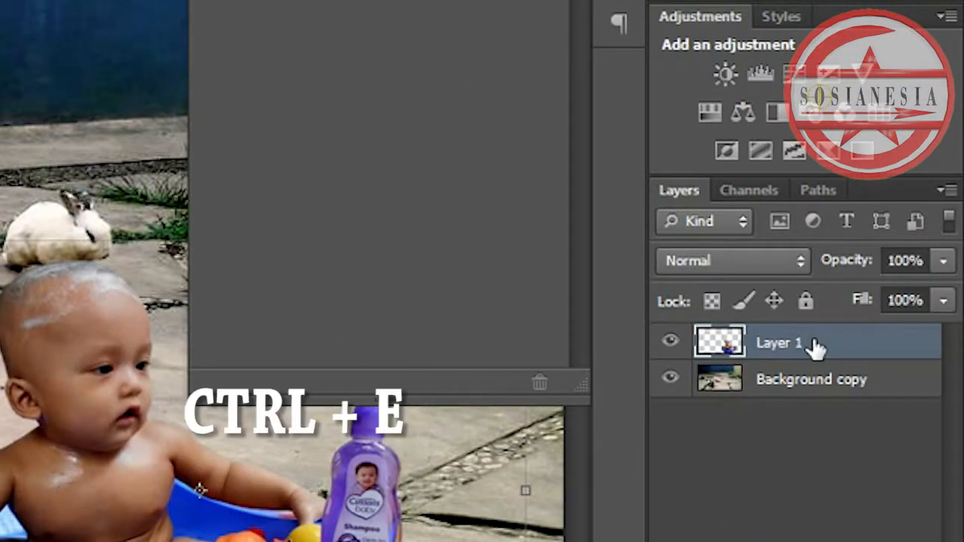